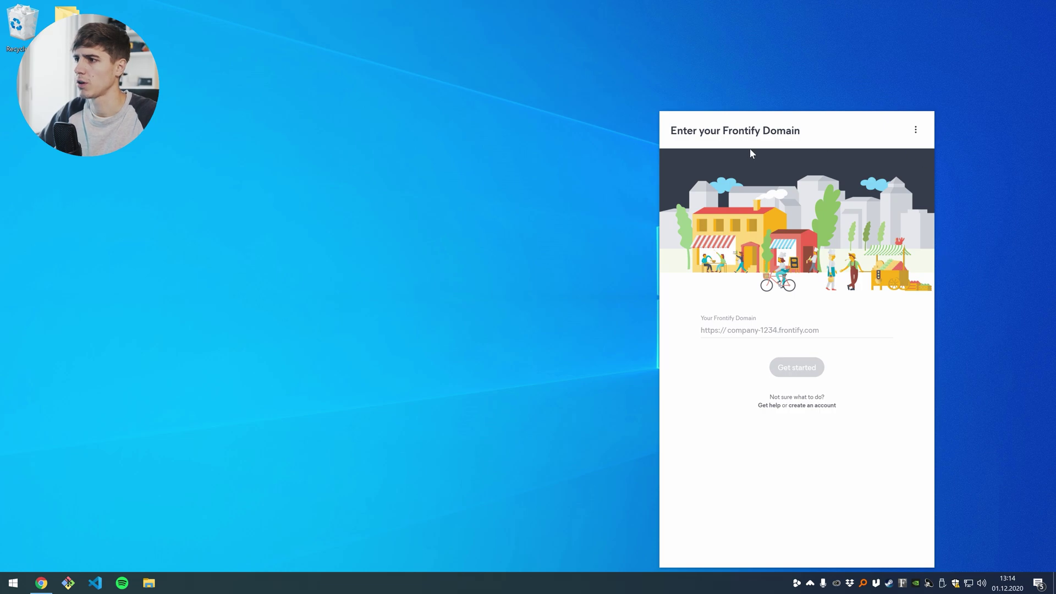
# Enter the Frontify domain monobrand.frontify.com to begin logging in.
pyautogui.click(753, 333)
pyautogui.write('mon')
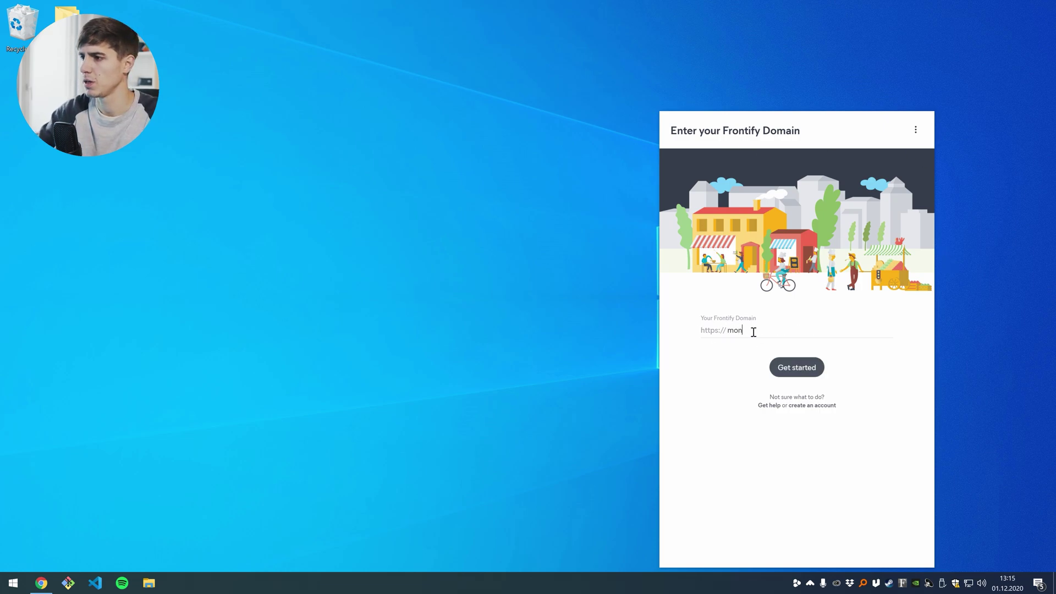
pyautogui.write('obrand.frontify.co')
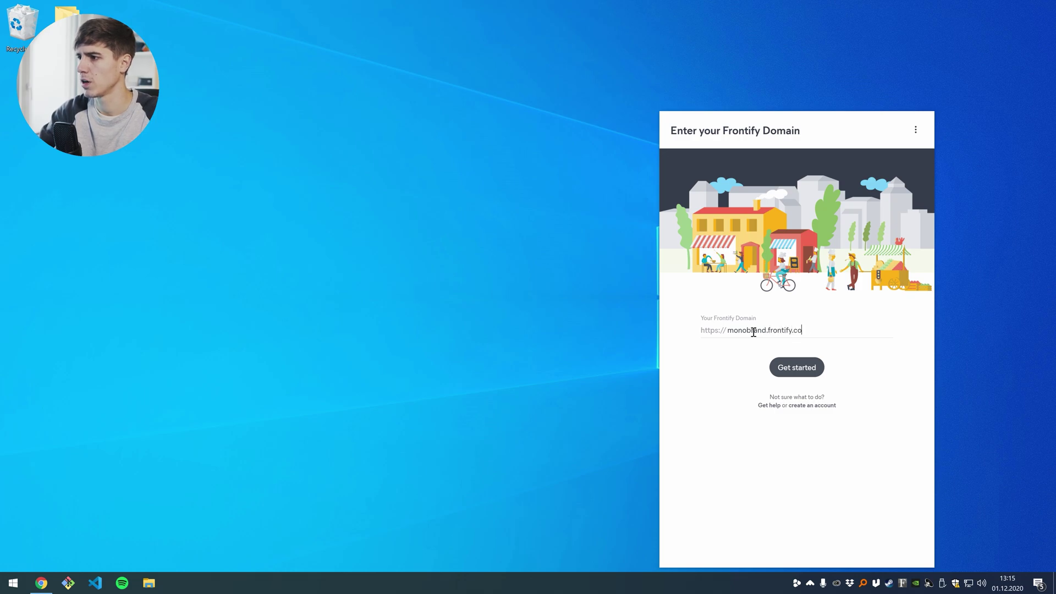
pyautogui.write('m')
pyautogui.press('Return')
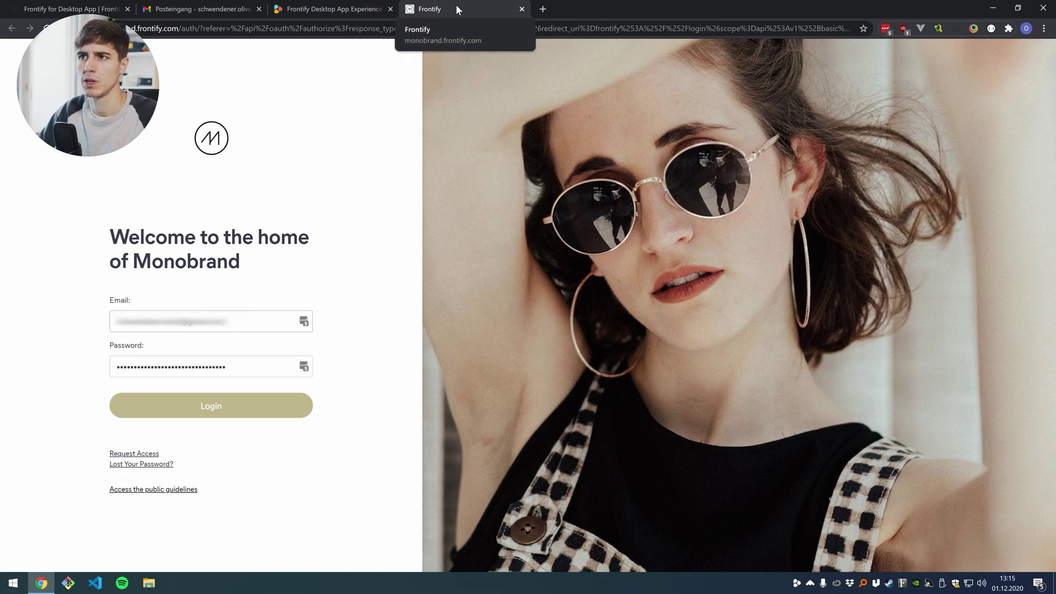
# Log in to Monobrand using the saved credentials from LastPass.
pyautogui.click(304, 321)
pyautogui.click(207, 396)
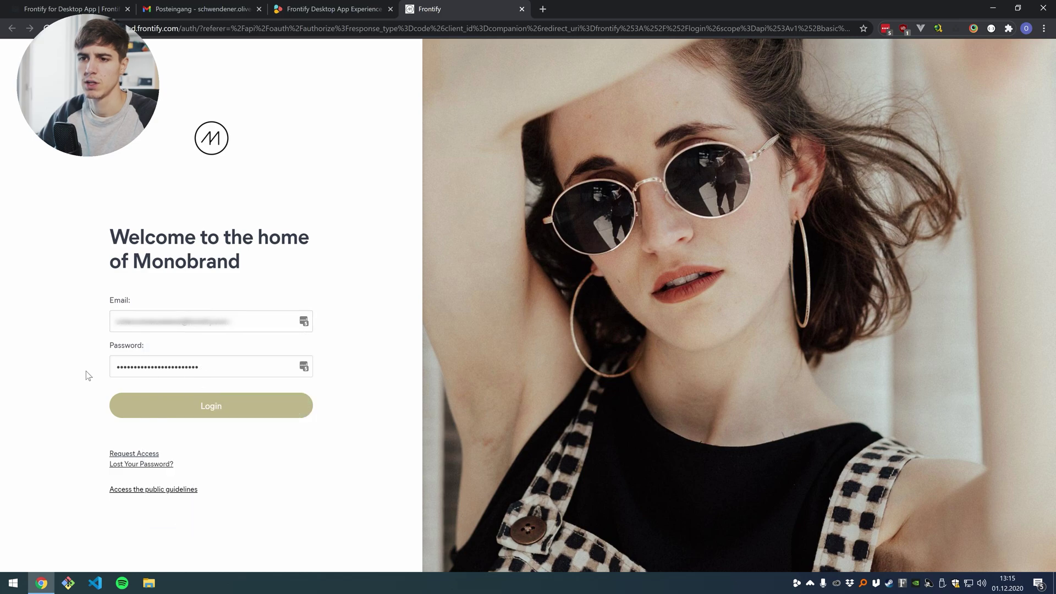
pyautogui.click(195, 419)
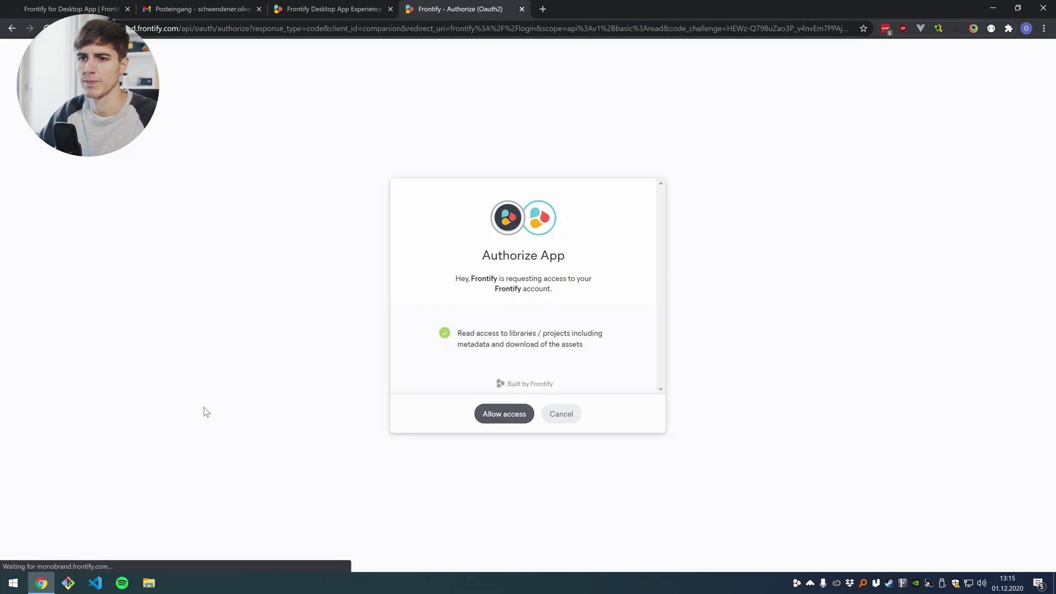
# Allow the desktop app access, hand the login to Frontify, and close the authorization tab.
pyautogui.click(502, 419)
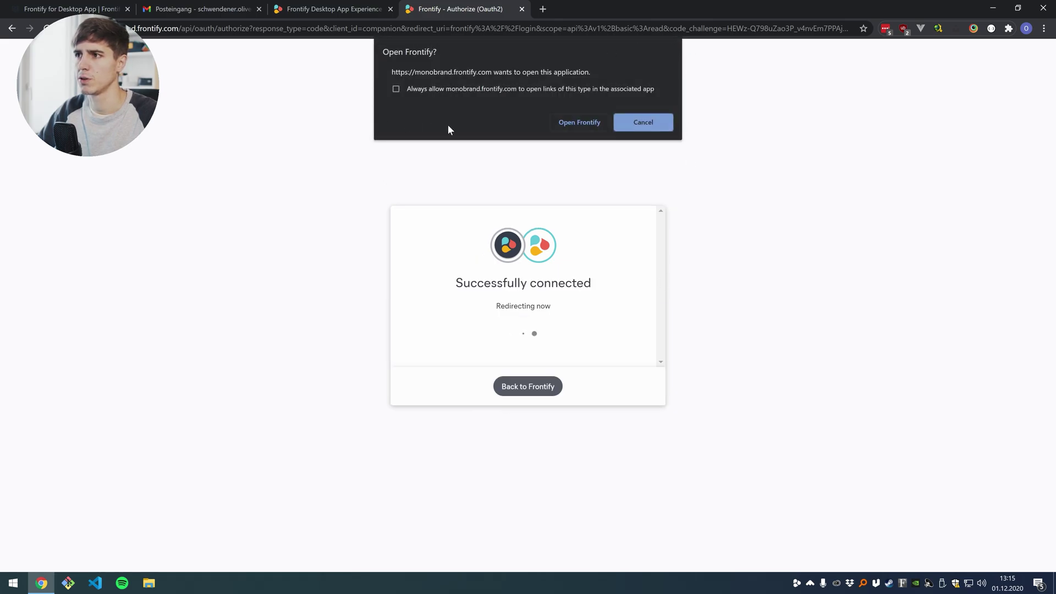
pyautogui.click(578, 123)
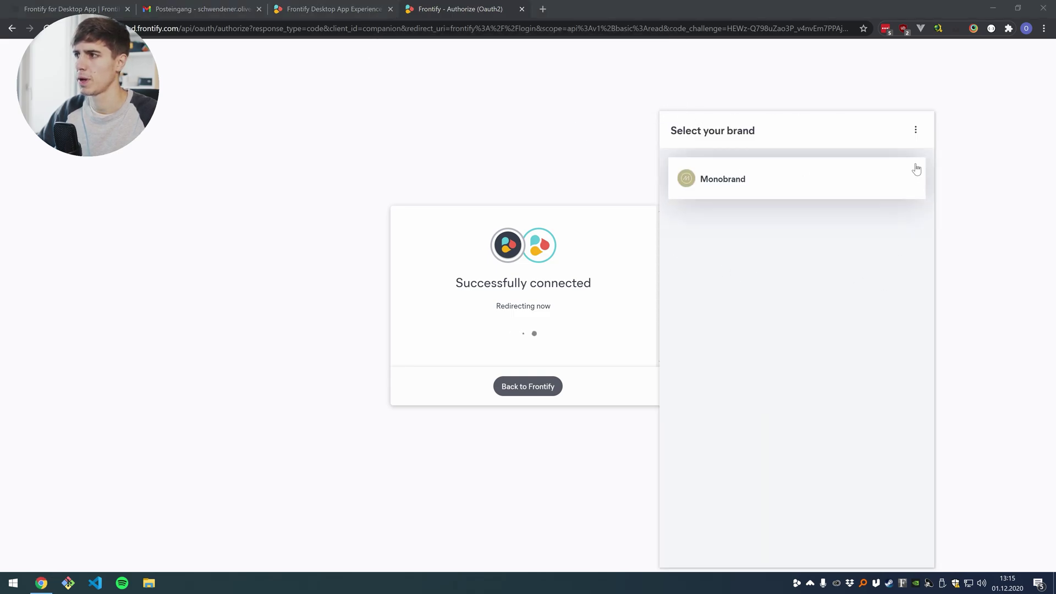
pyautogui.click(461, 8)
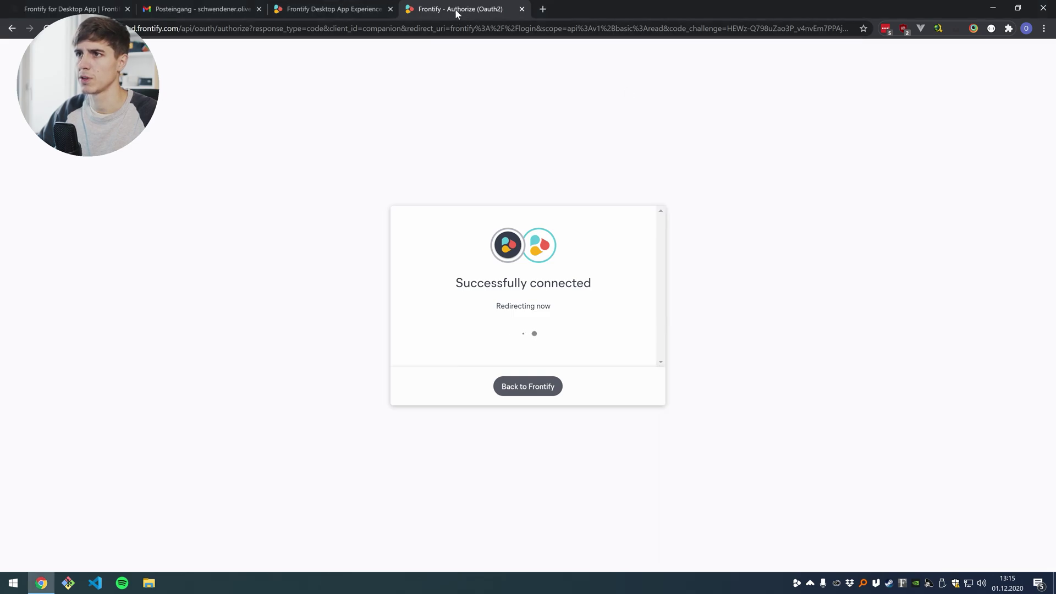
pyautogui.middleClick(460, 7)
# Minimize Chrome and choose the Monobrand brand in the Frontify tray panel.
pyautogui.click(992, 9)
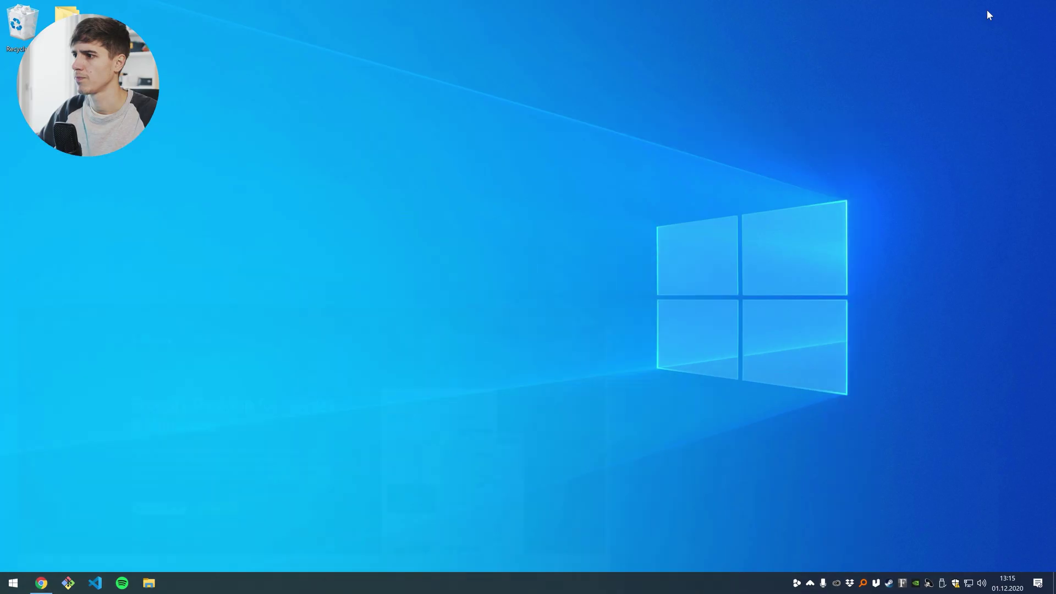
pyautogui.click(797, 587)
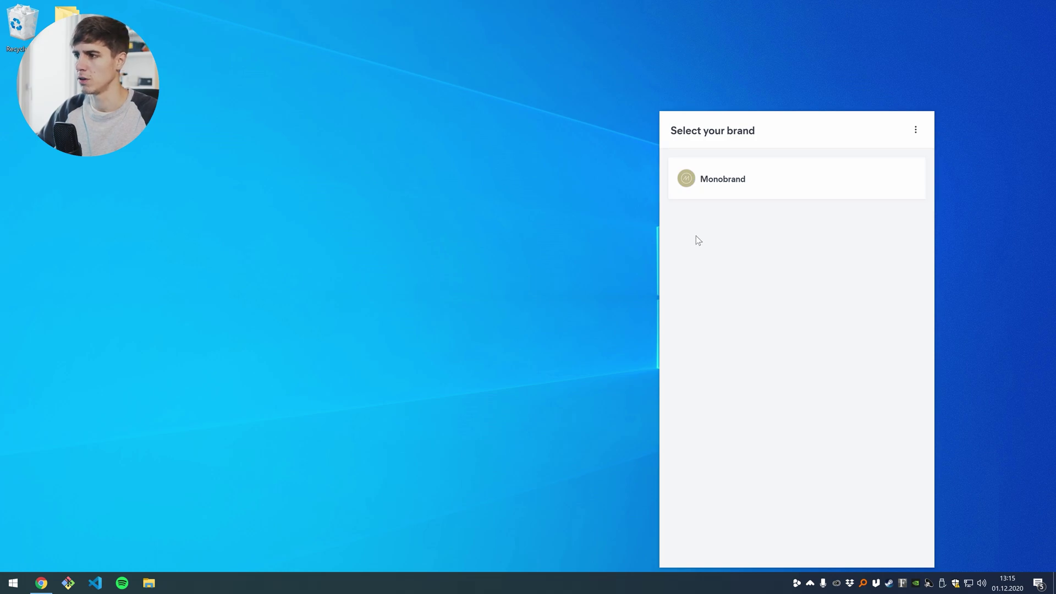
pyautogui.click(728, 187)
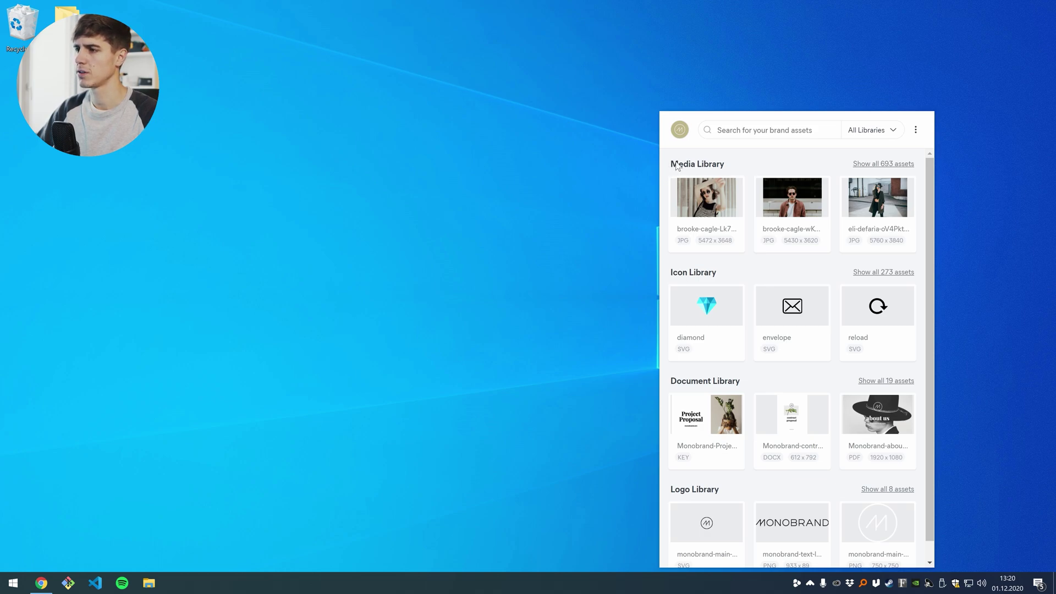
pyautogui.scroll(-1, 688, 407)
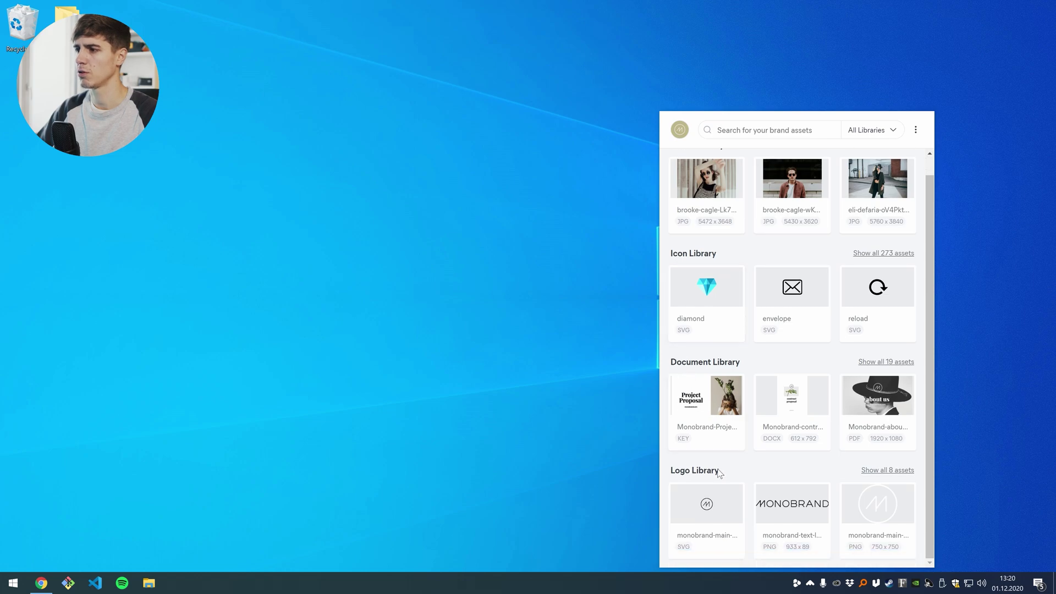
pyautogui.scroll(1, 719, 474)
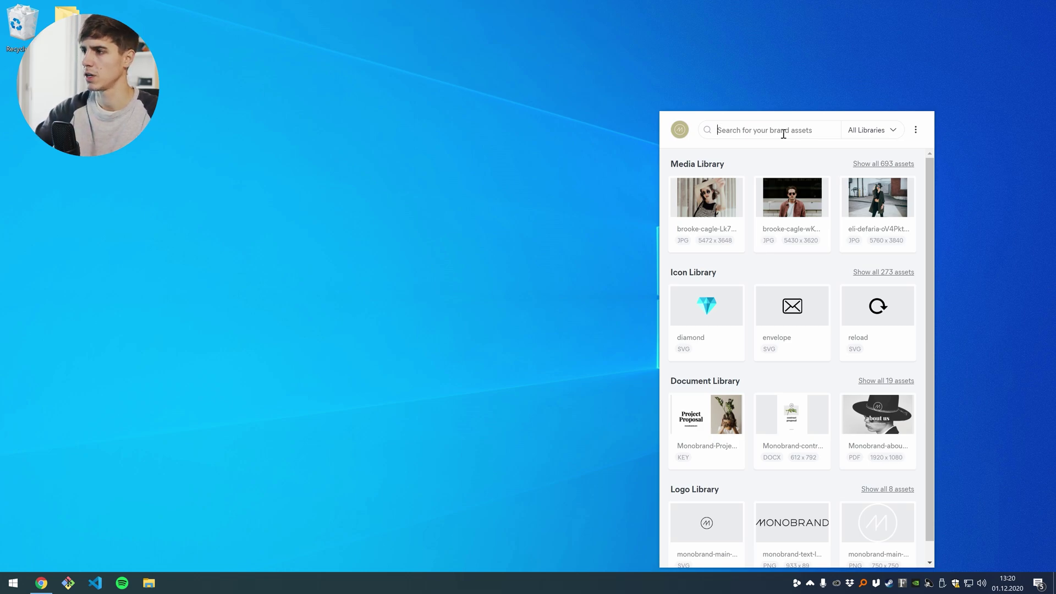
pyautogui.write('winter')
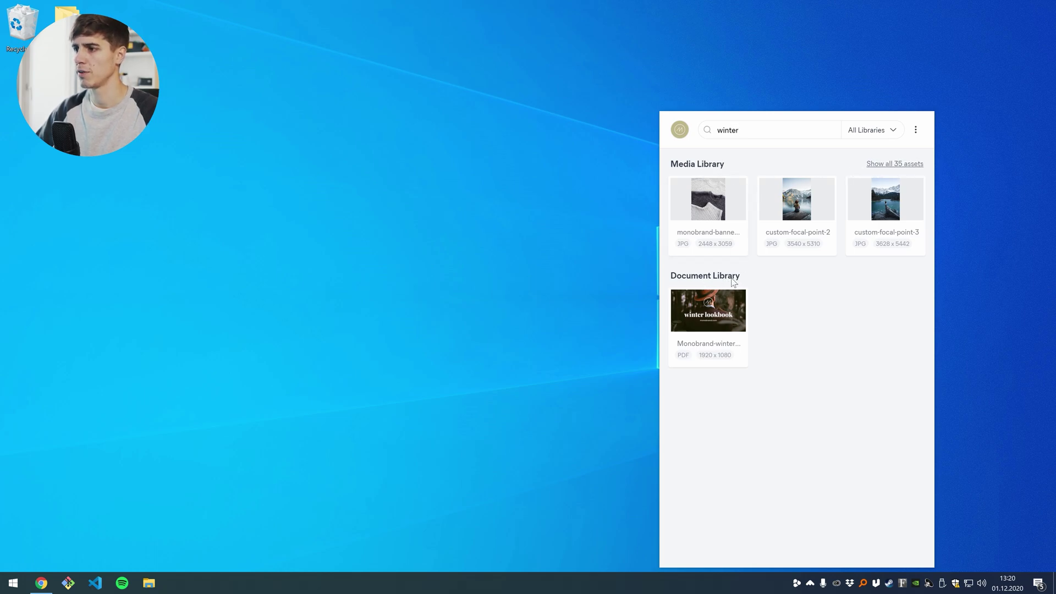
pyautogui.moveTo(751, 130); pyautogui.dragTo(705, 131)
pyautogui.press('BackSpace')
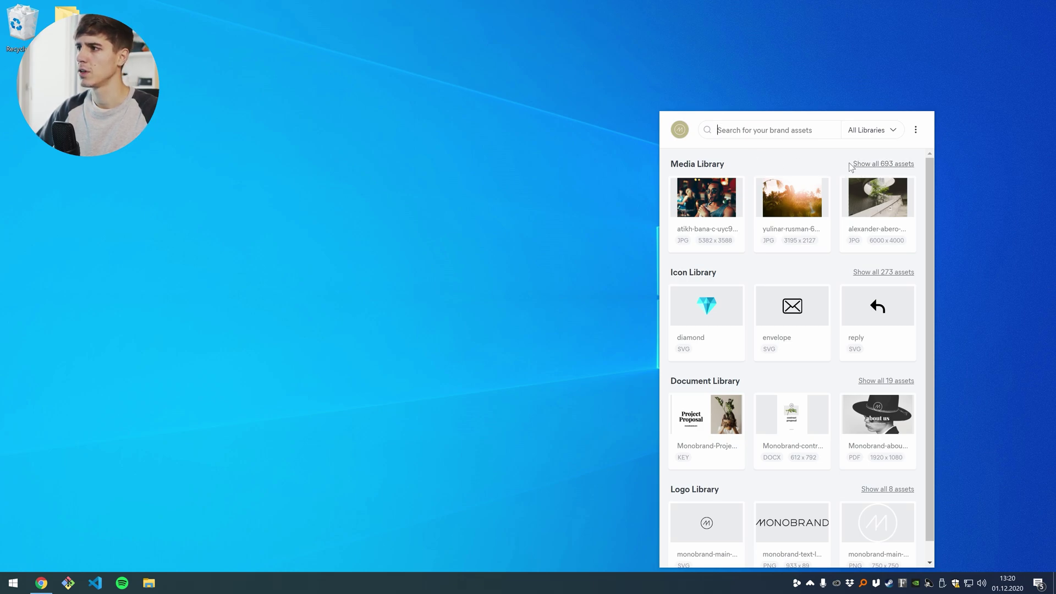
# Browse all 693 Media Library assets, keeping All Libraries and the Newest sort order.
pyautogui.click(882, 137)
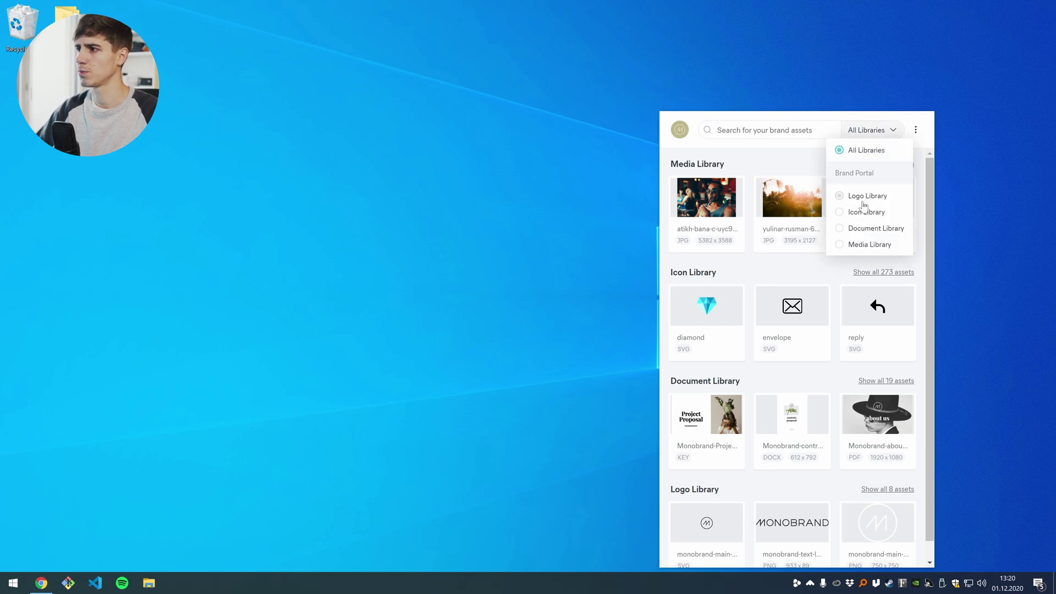
pyautogui.click(803, 159)
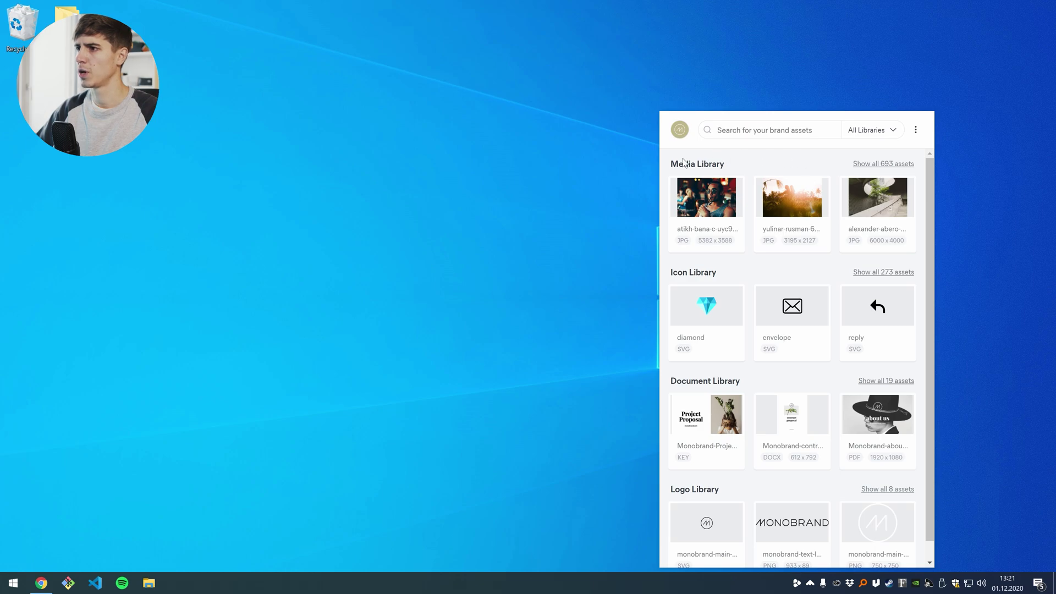
pyautogui.click(883, 166)
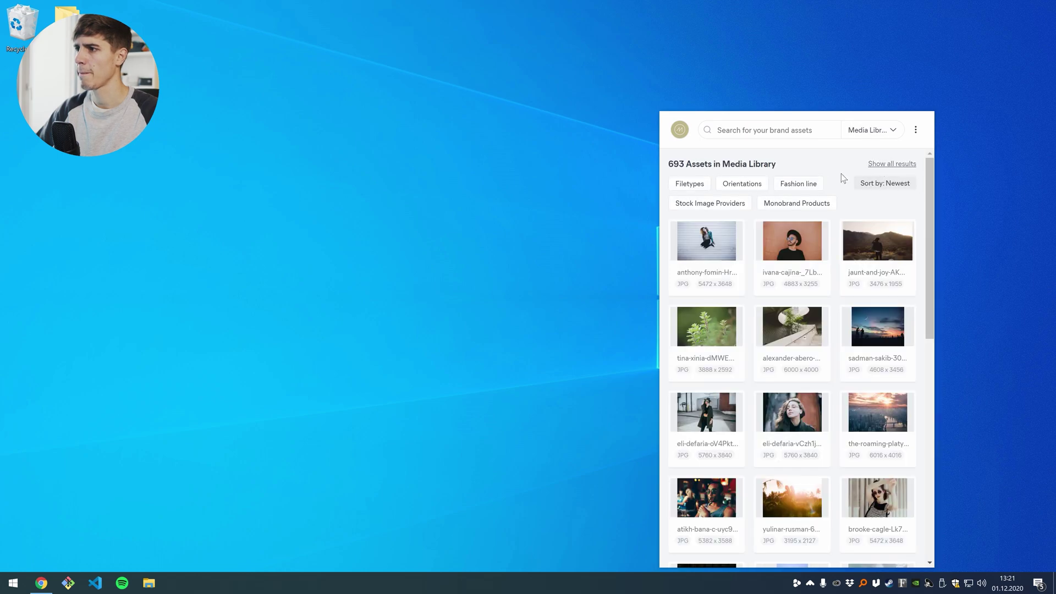
pyautogui.scroll(-3, 836, 226)
pyautogui.scroll(-10, 836, 227)
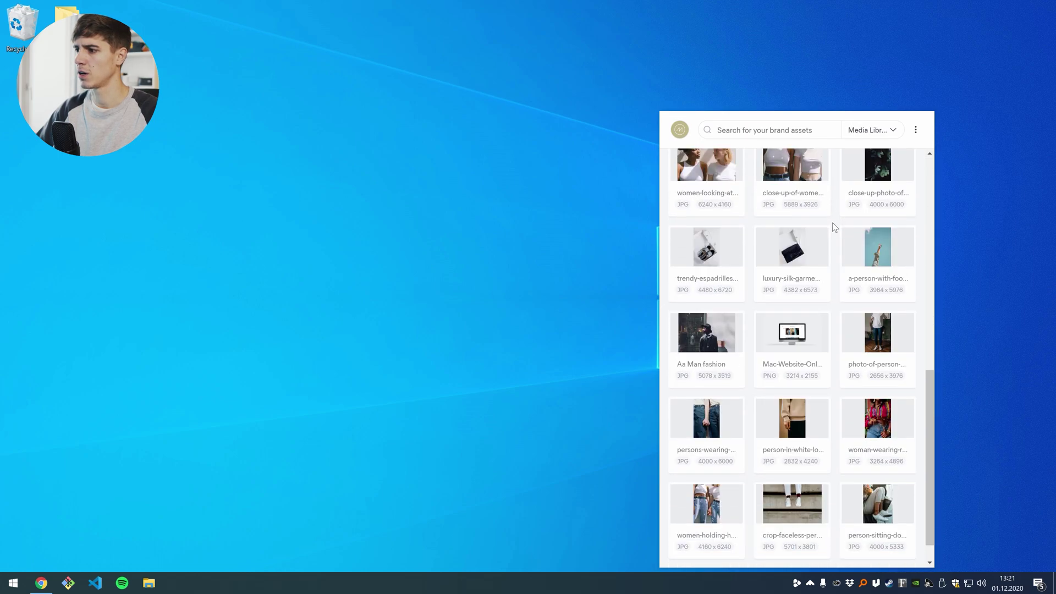
pyautogui.scroll(15, 835, 227)
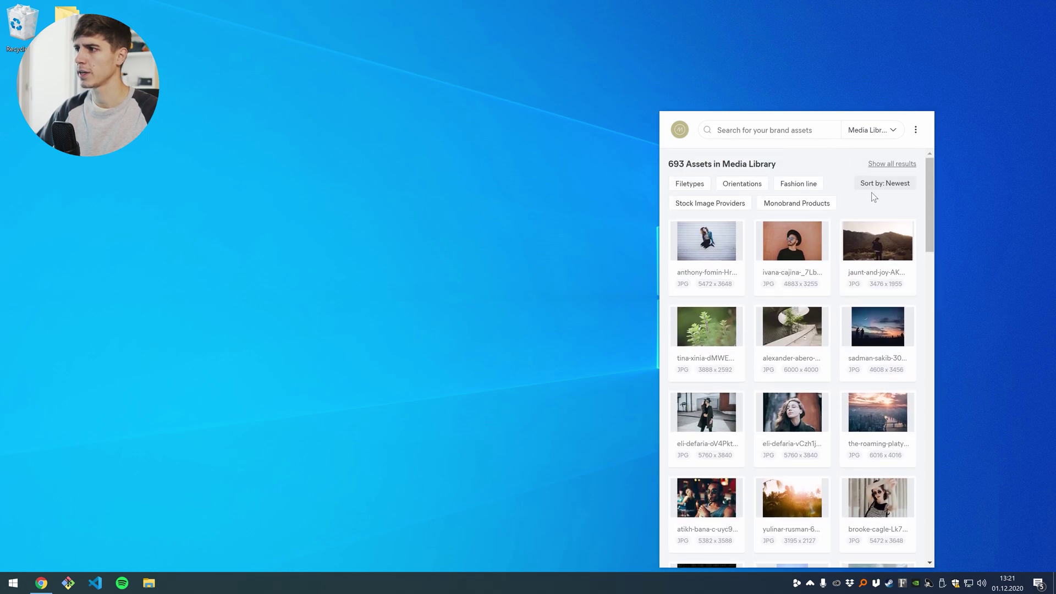
pyautogui.click(880, 187)
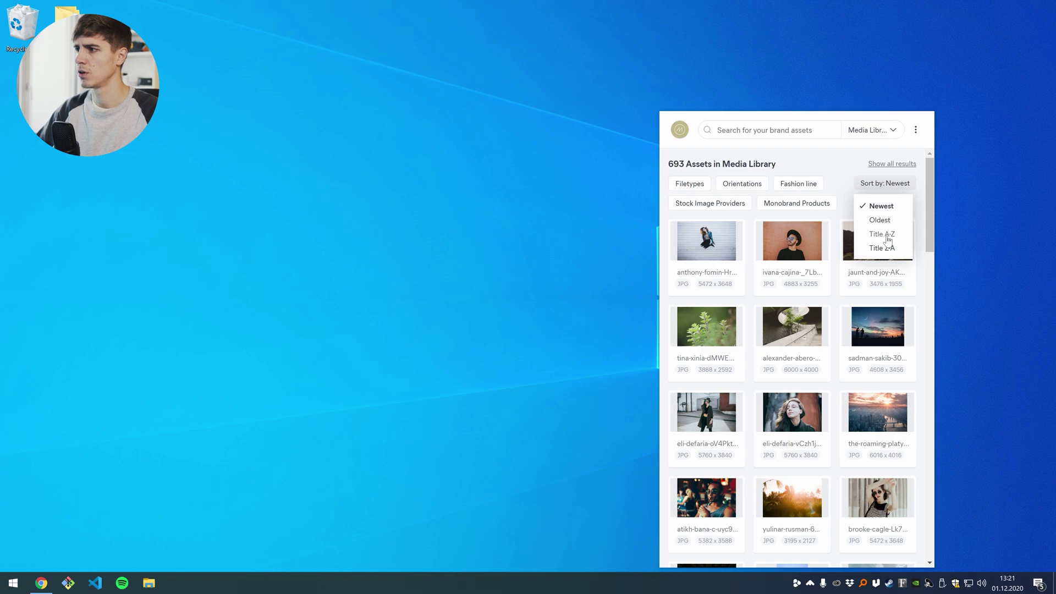
pyautogui.click(839, 176)
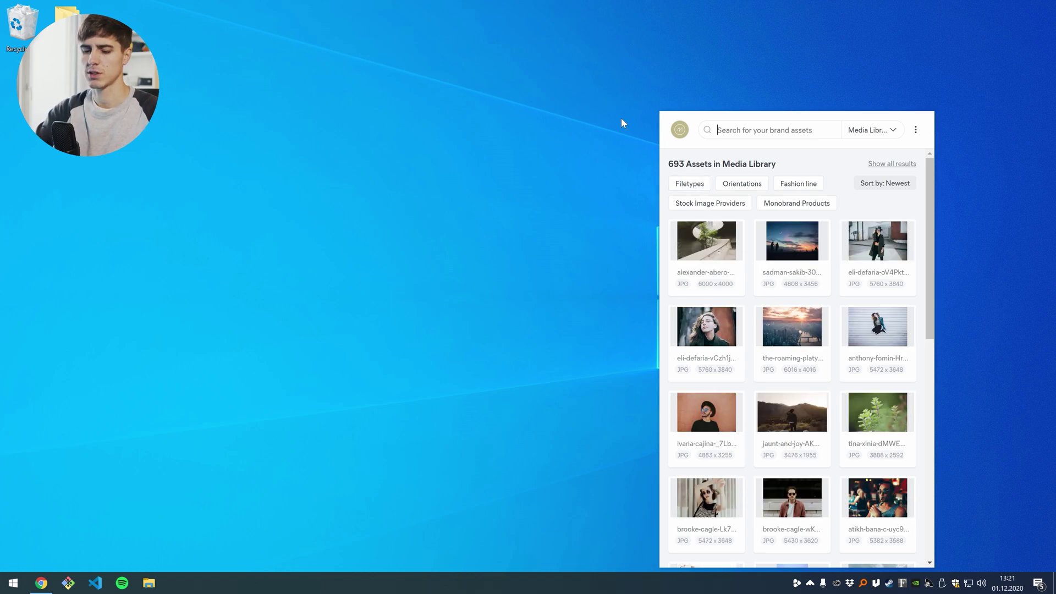
# Search 'winter', filter to portrait images, and open custom-focal-point-3's details.
pyautogui.write('winter')
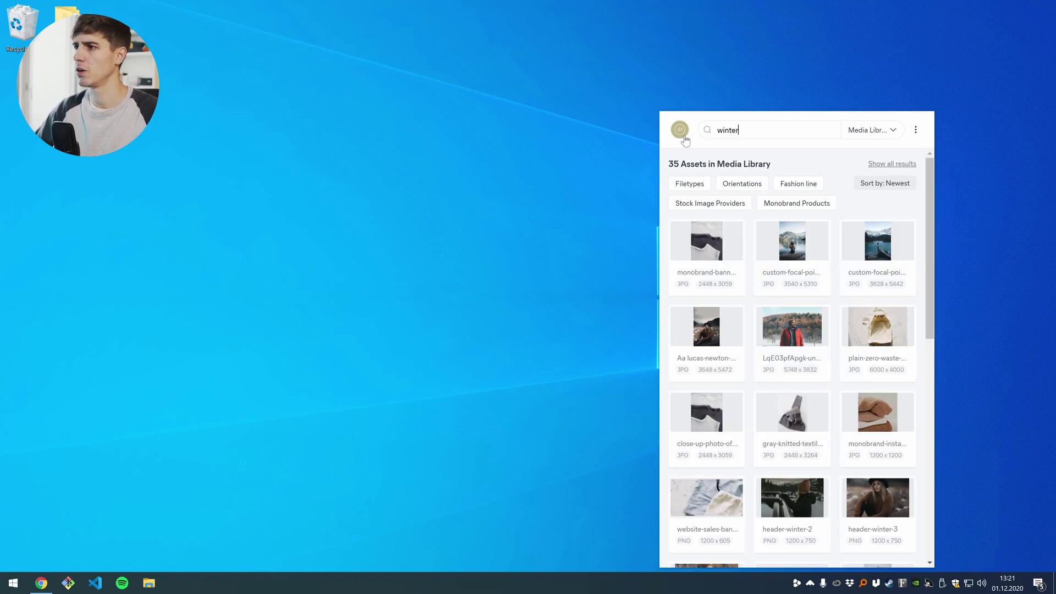
pyautogui.click(698, 186)
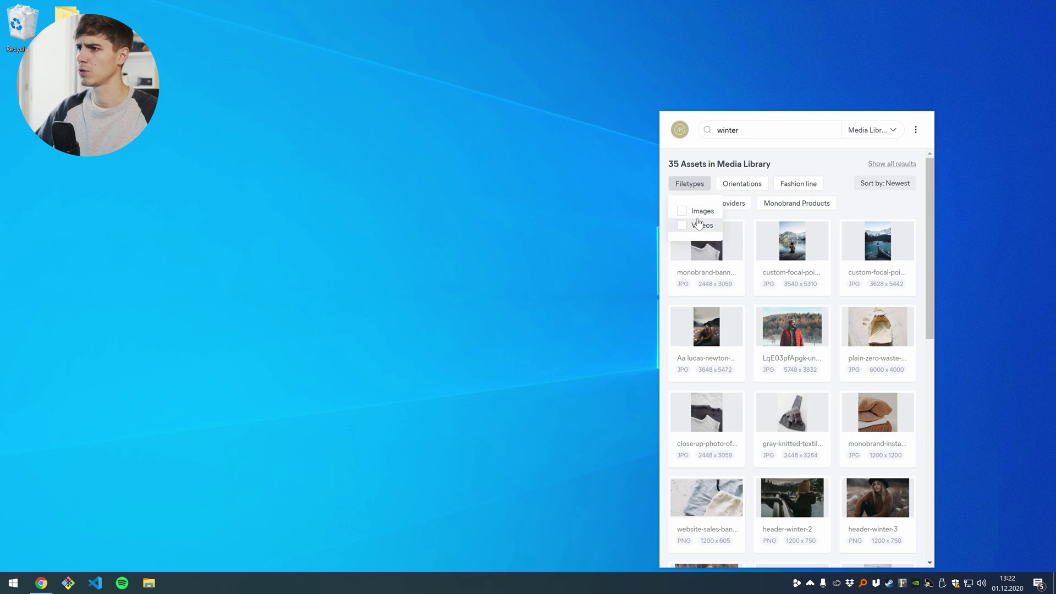
pyautogui.click(698, 213)
pyautogui.click(793, 154)
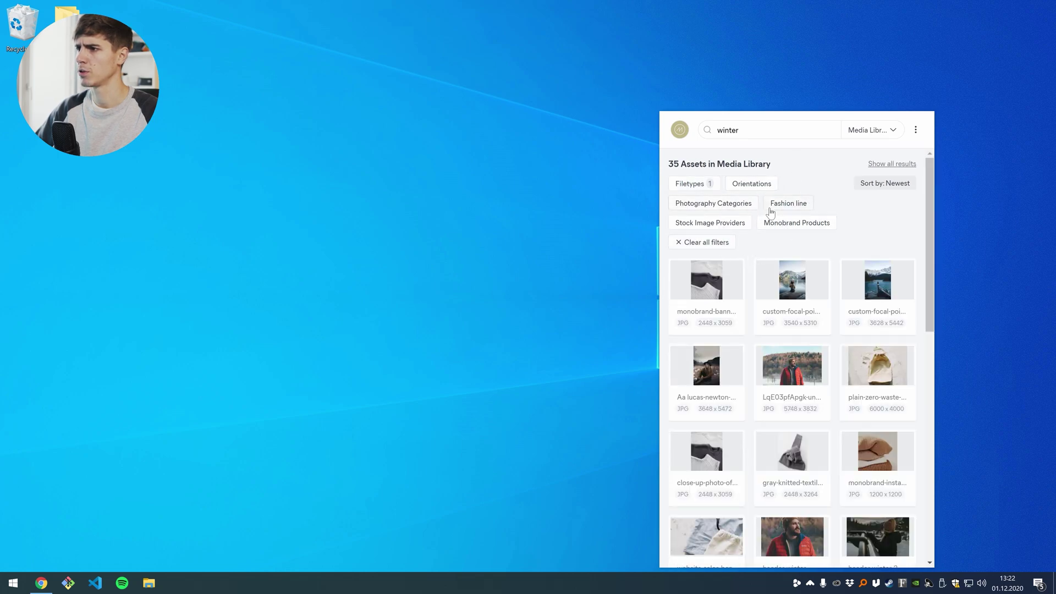
pyautogui.click(754, 188)
pyautogui.click(756, 226)
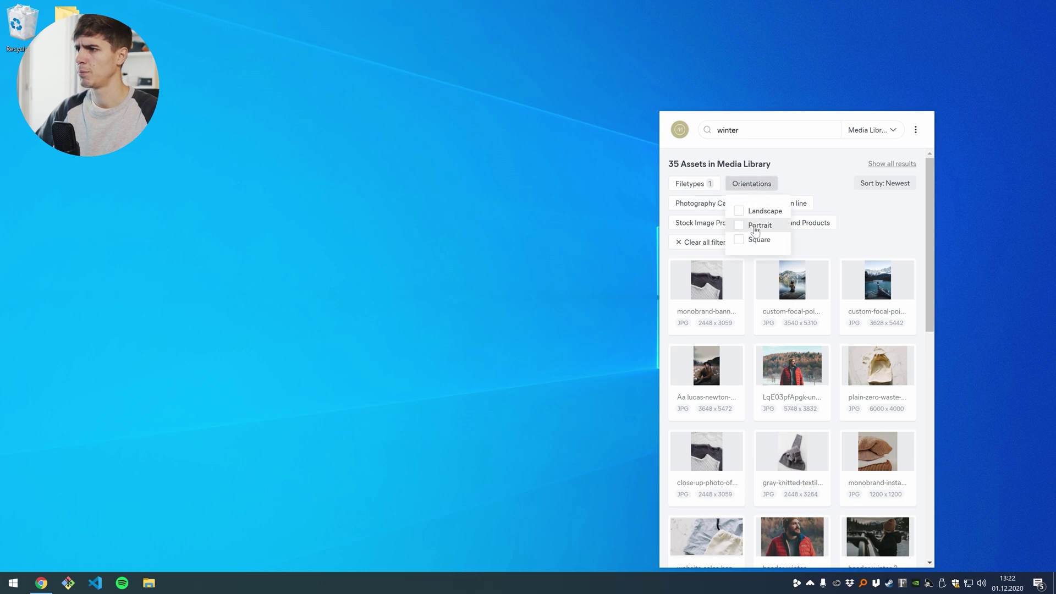
pyautogui.click(799, 166)
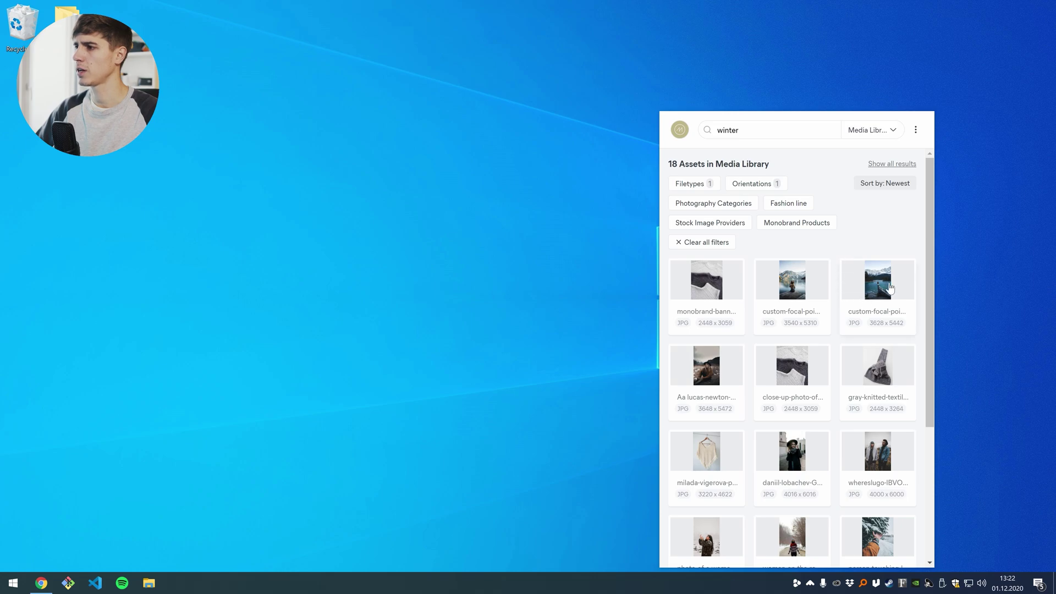
pyautogui.click(890, 288)
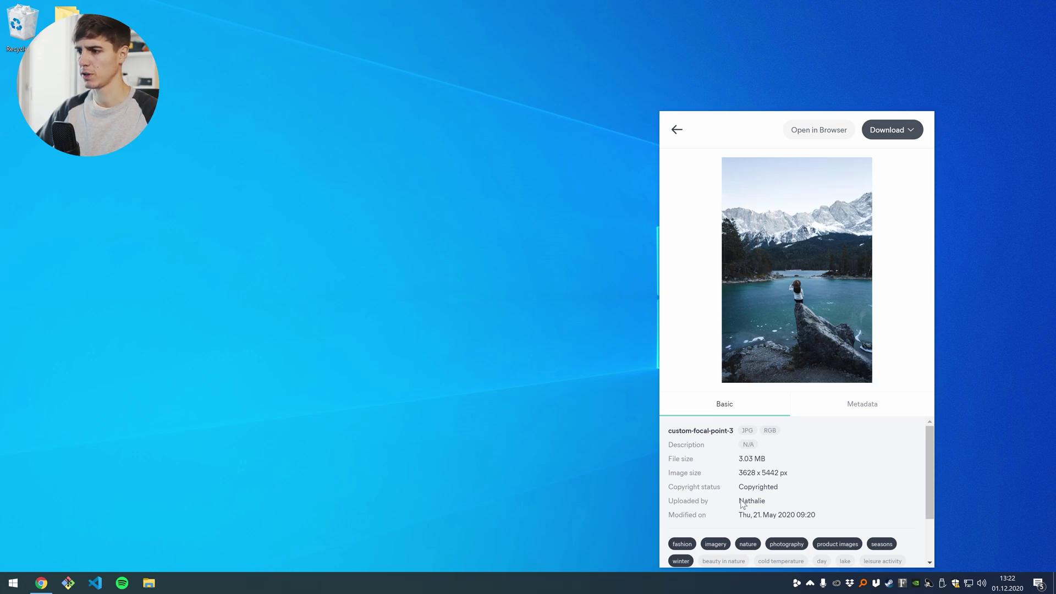
# Review custom-focal-point-3's tags and Metadata fields, then return to its Basic info.
pyautogui.scroll(-1, 790, 490)
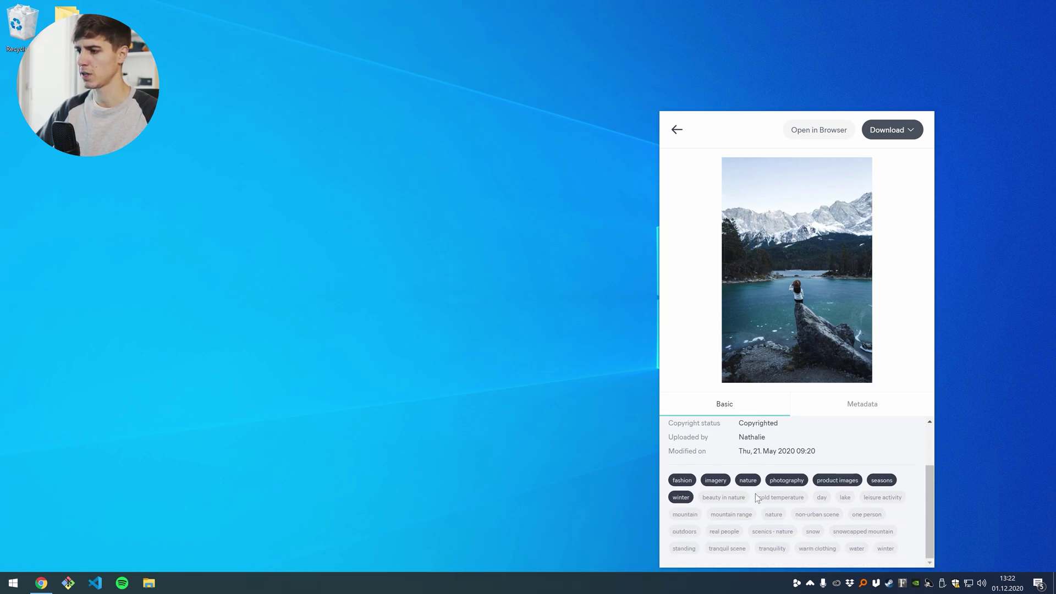
pyautogui.scroll(1, 828, 462)
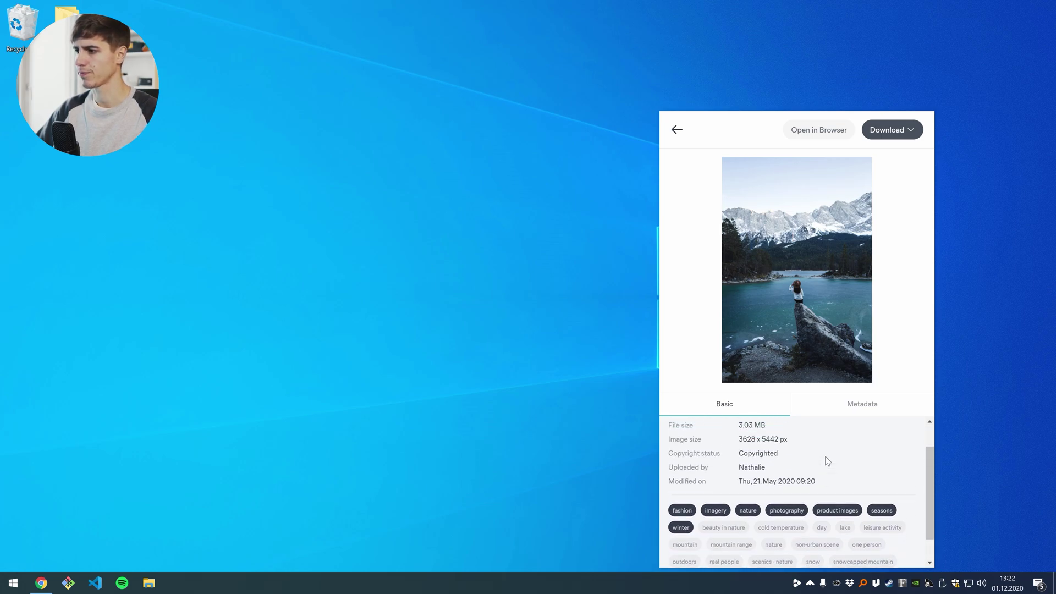
pyautogui.click(860, 407)
pyautogui.scroll(-1, 801, 473)
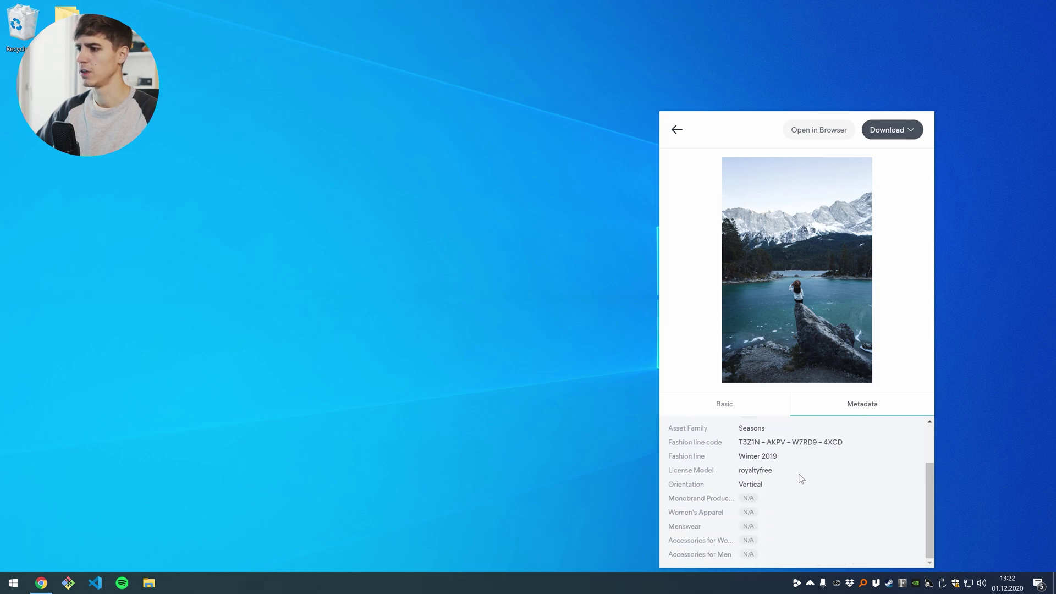
pyautogui.scroll(1, 819, 488)
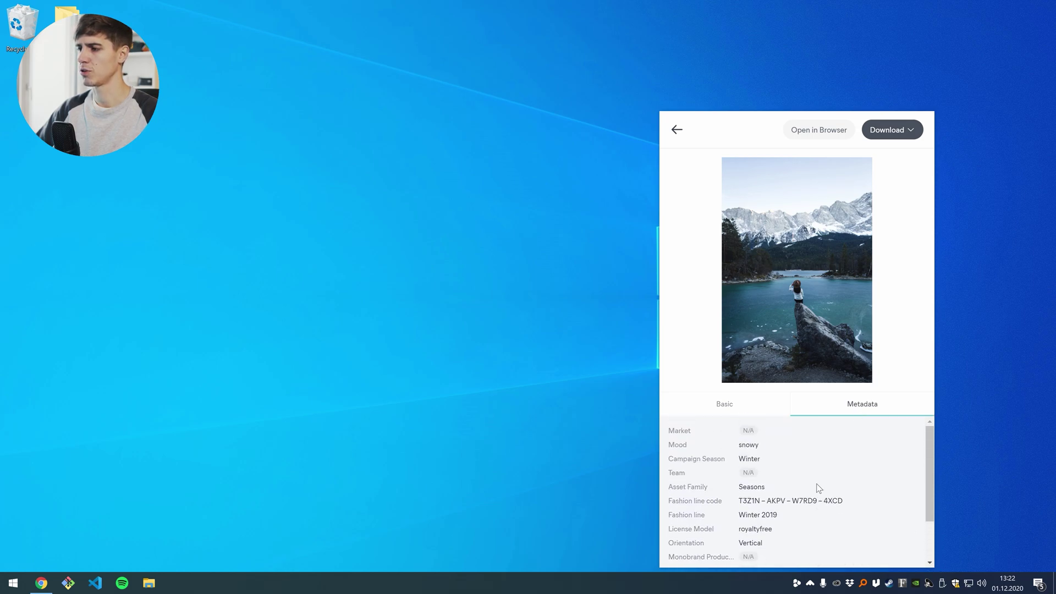
pyautogui.click(725, 404)
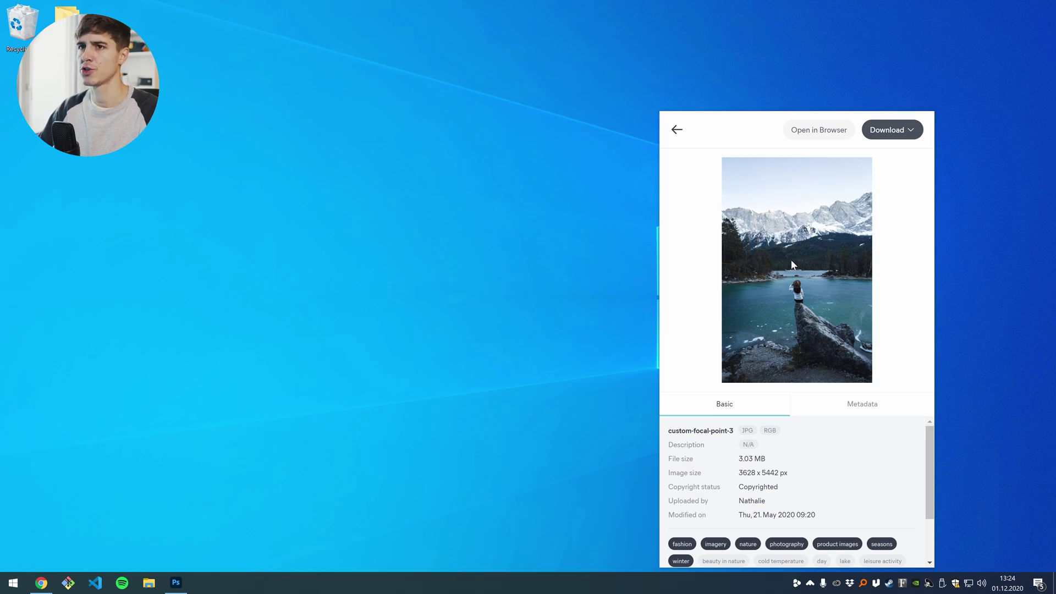
# Drag the lake photo into the Photoshop canvas and align it to the right edge.
pyautogui.moveTo(789, 245); pyautogui.dragTo(157, 33)
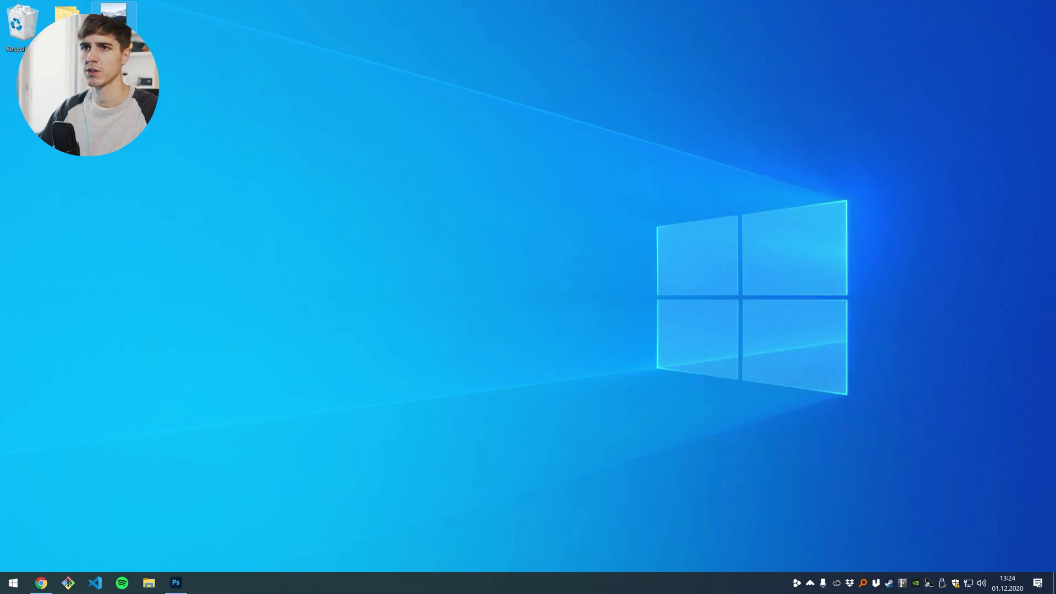
pyautogui.click(183, 582)
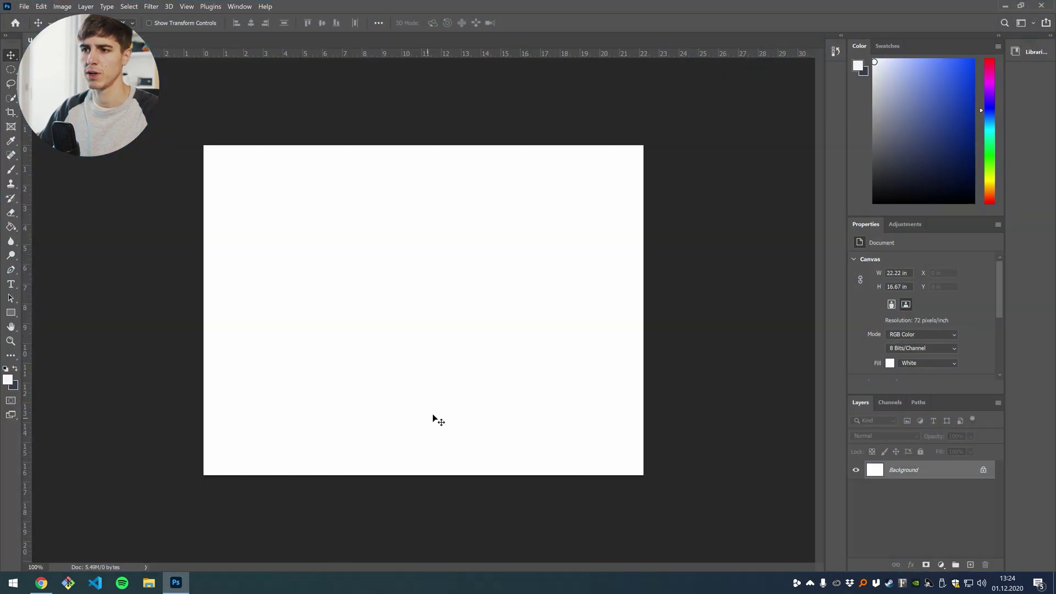
pyautogui.click(797, 584)
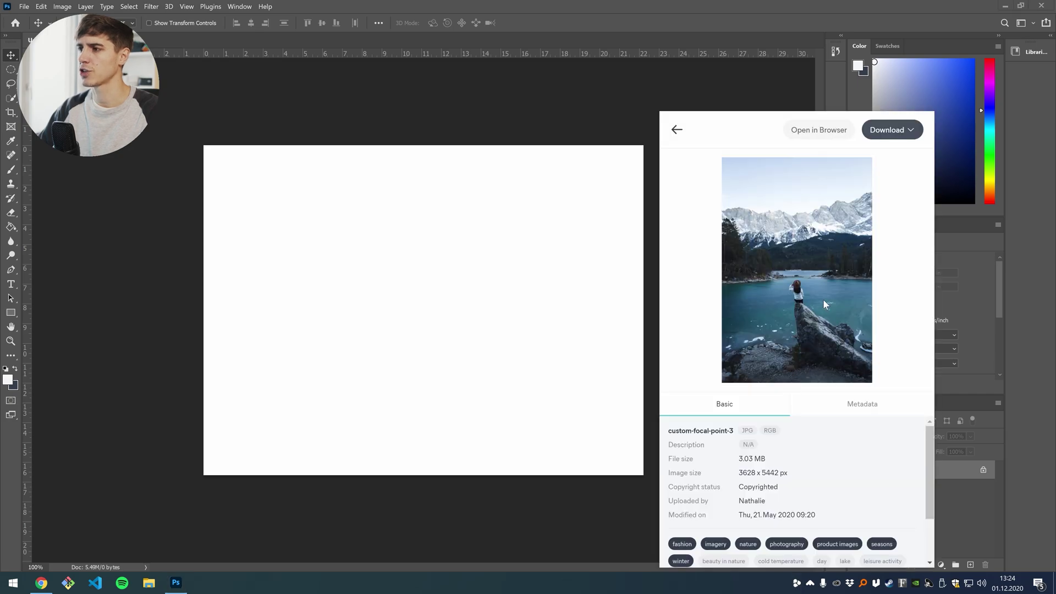
pyautogui.click(505, 278)
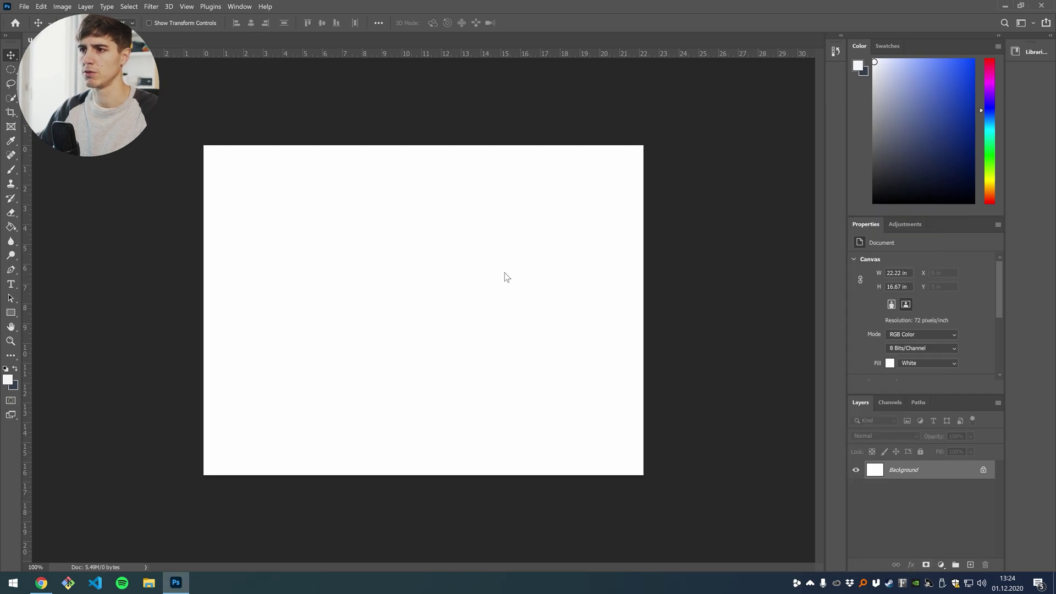
pyautogui.moveTo(480, 342); pyautogui.dragTo(591, 344)
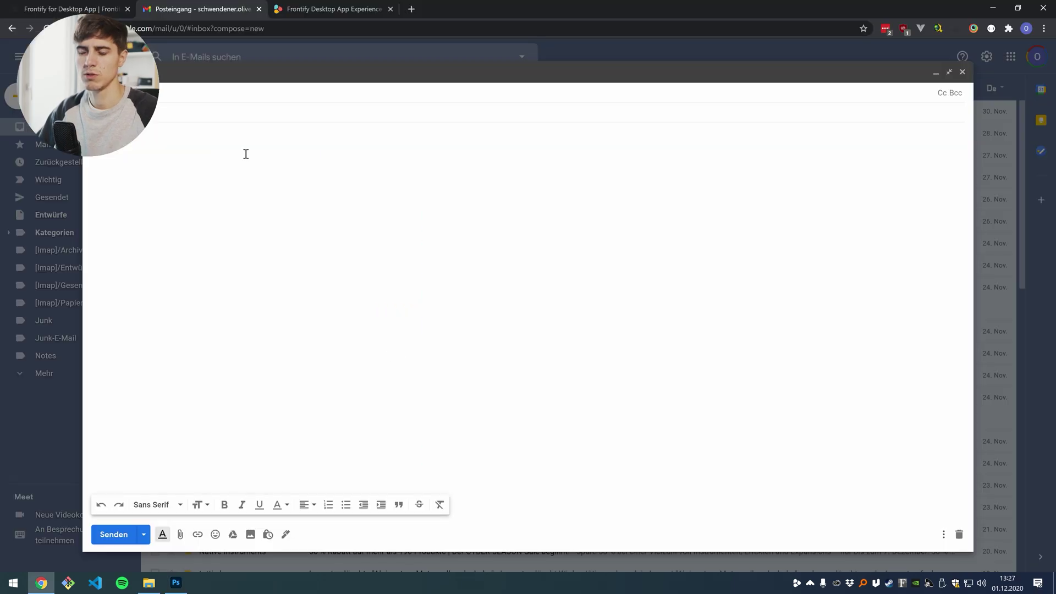
# Search the Monobrand assets for 'presentation' from the Frontify panel over the email.
pyautogui.click(205, 180)
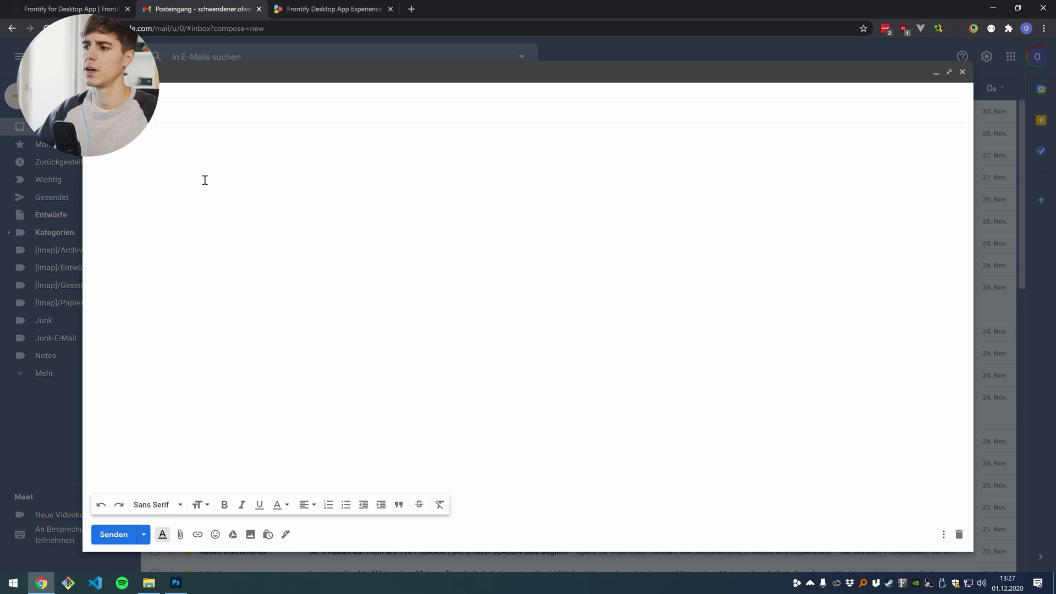
pyautogui.click(797, 582)
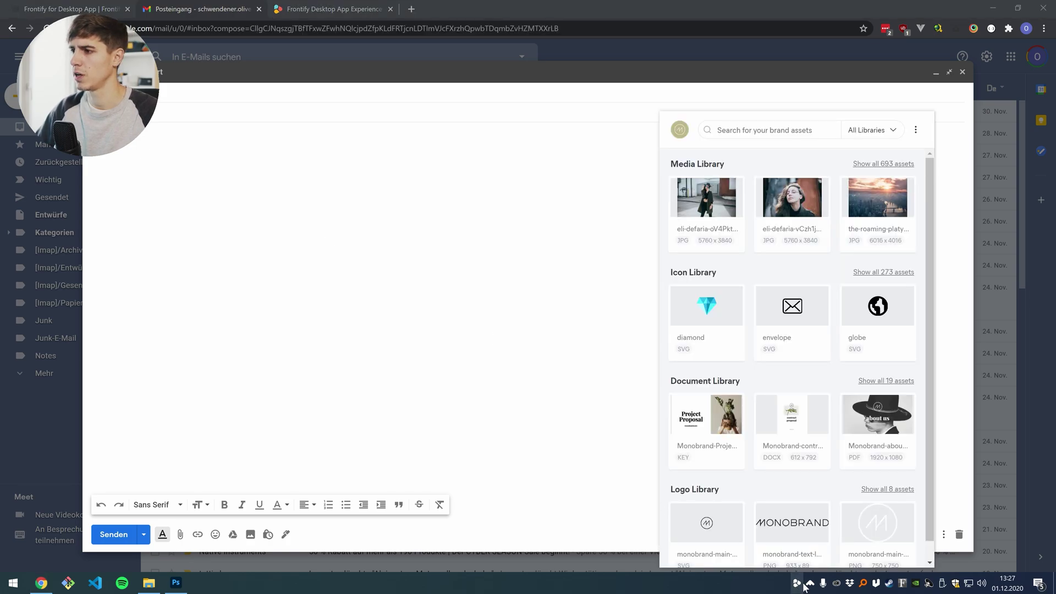
pyautogui.click(760, 126)
pyautogui.write('spl')
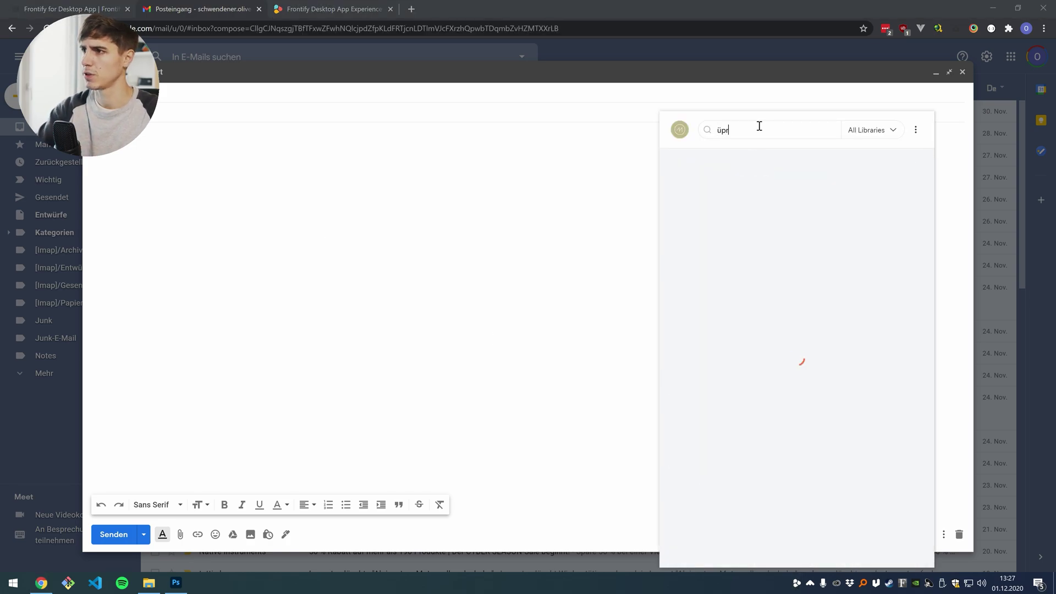
pyautogui.press('BackSpace')
pyautogui.press('BackSpace')
pyautogui.press('BackSpace')
pyautogui.write('presentation')
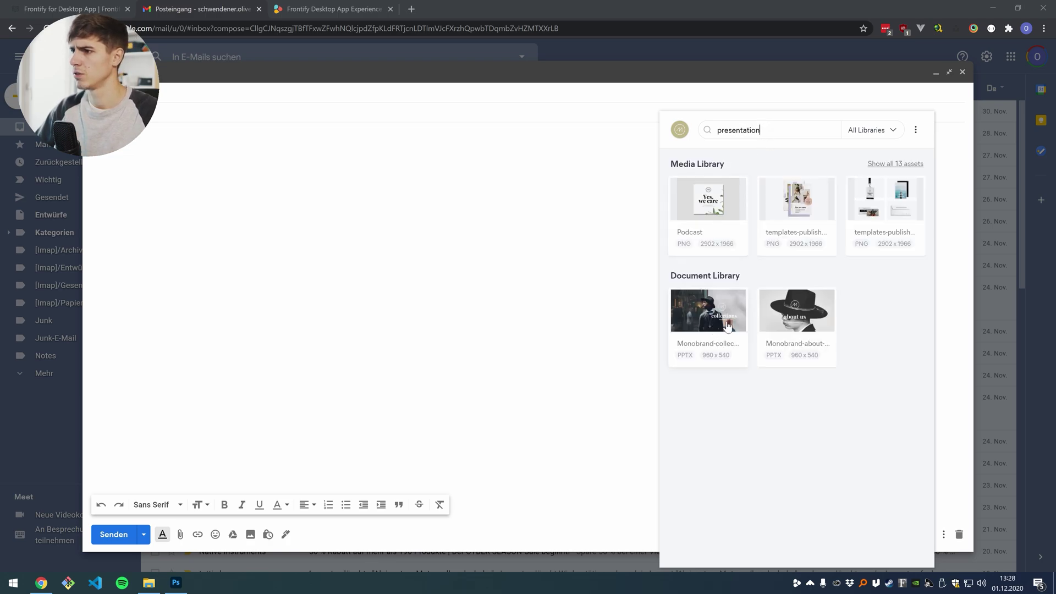
# Preview Monobrand-collections-presentation.pptx and drag it into the Gmail draft as an attachment.
pyautogui.click(711, 325)
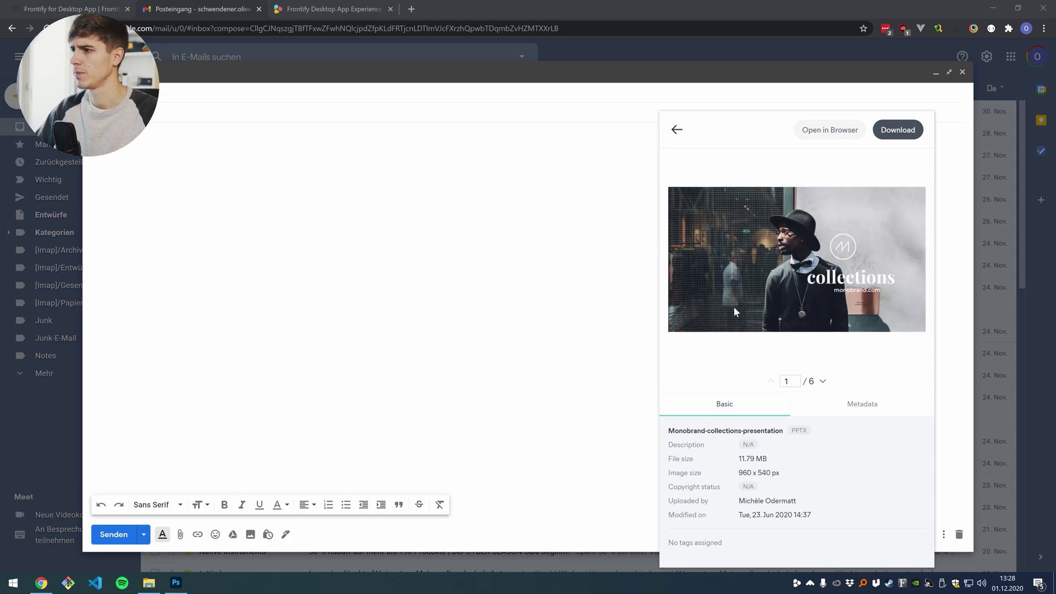
pyautogui.click(822, 382)
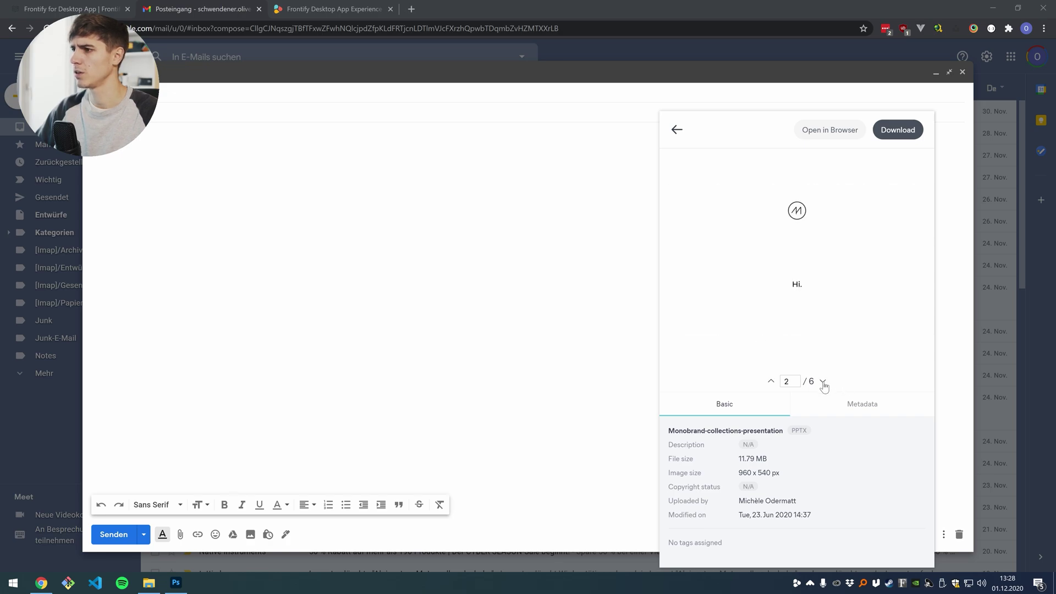
pyautogui.click(772, 382)
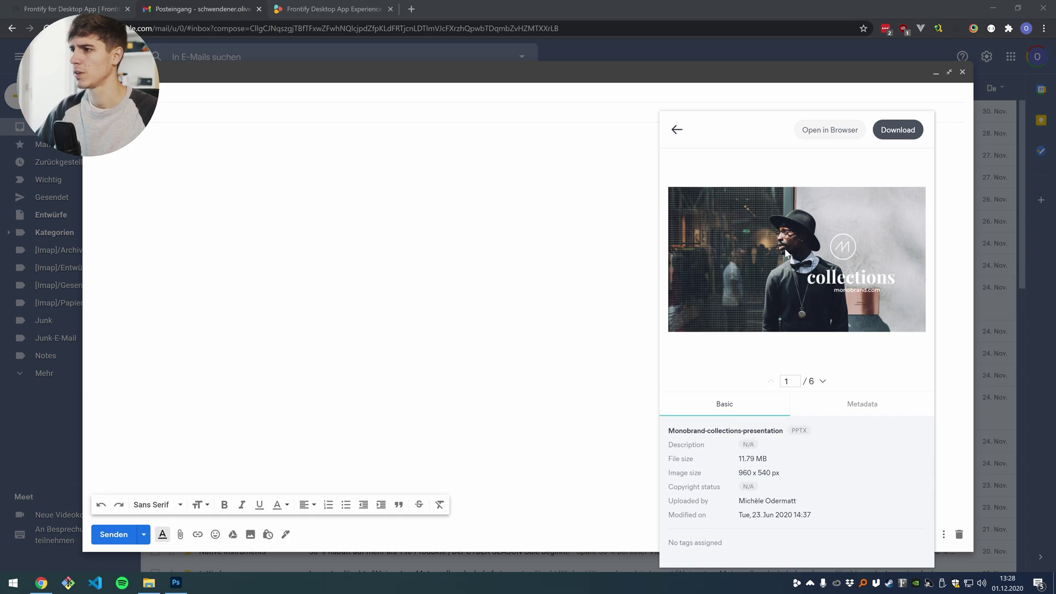
pyautogui.moveTo(780, 246); pyautogui.dragTo(318, 251)
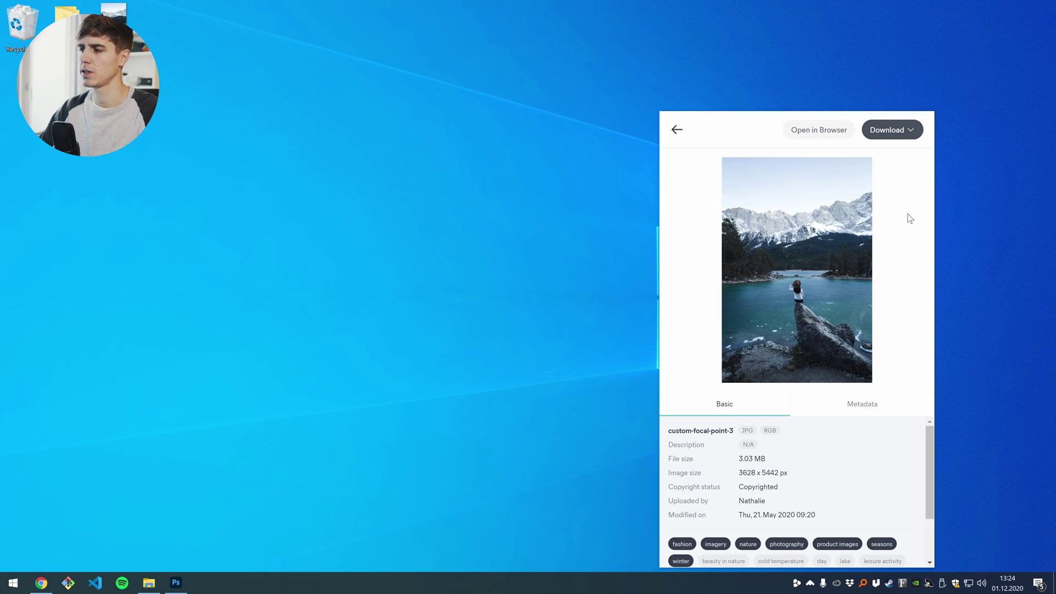
# Open the lake photo in the browser, then download it at Facebook Banner (1024px) size.
pyautogui.click(818, 135)
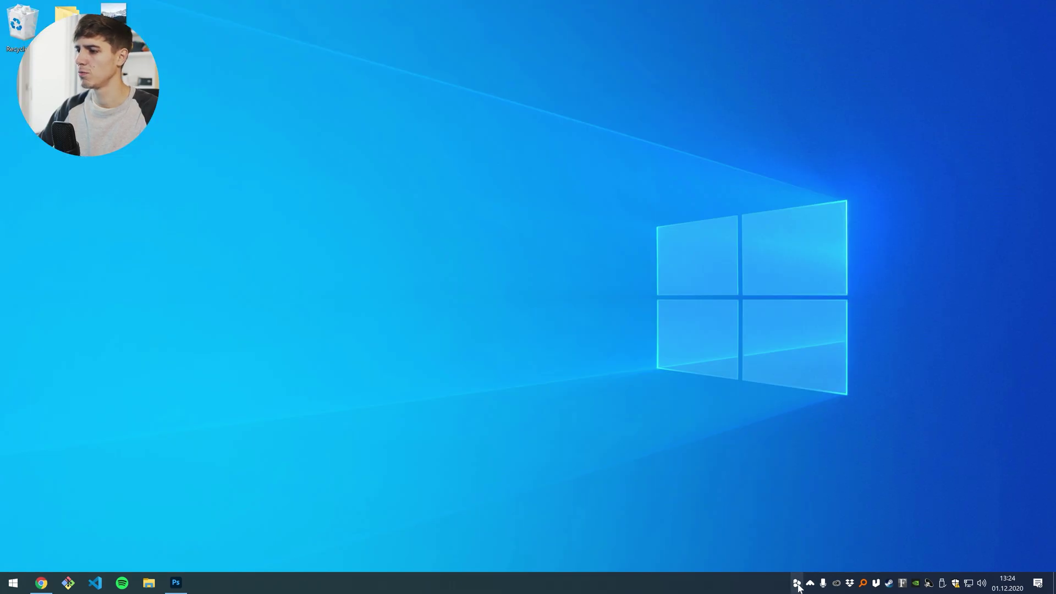
pyautogui.click(797, 583)
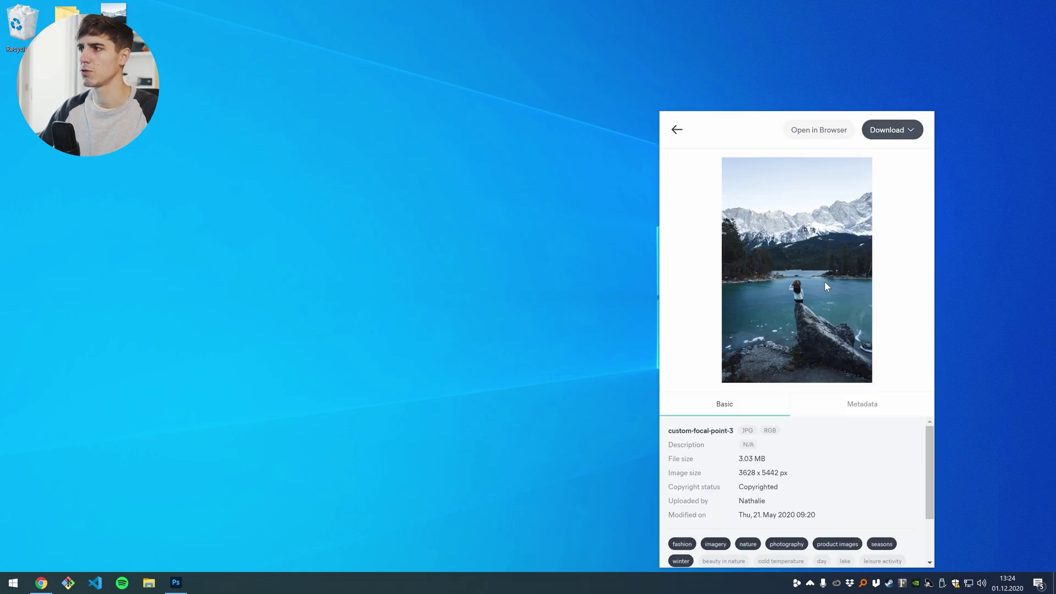
pyautogui.click(904, 135)
pyautogui.click(886, 171)
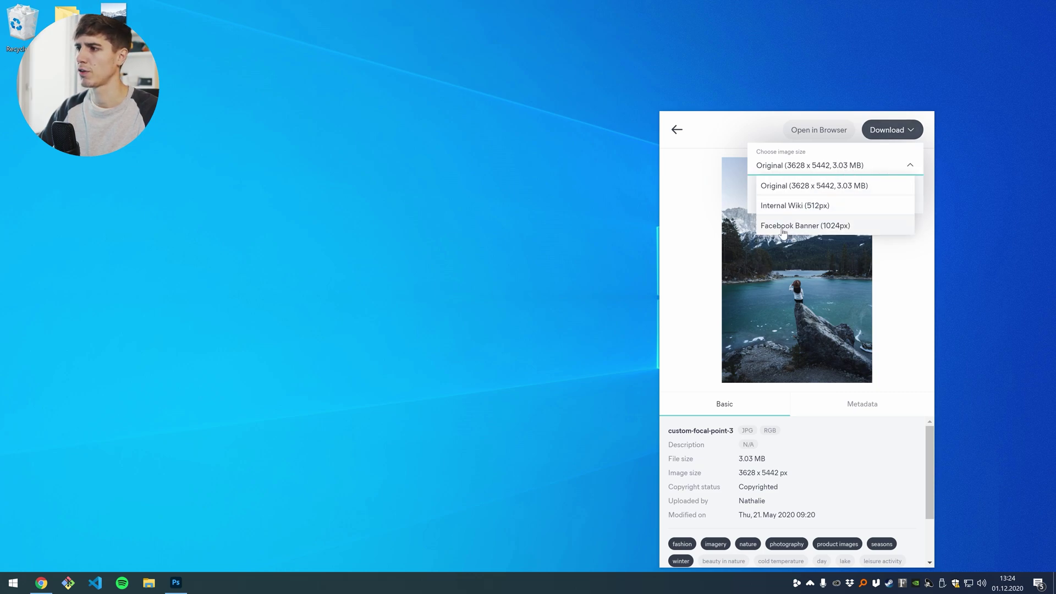
pyautogui.click(807, 230)
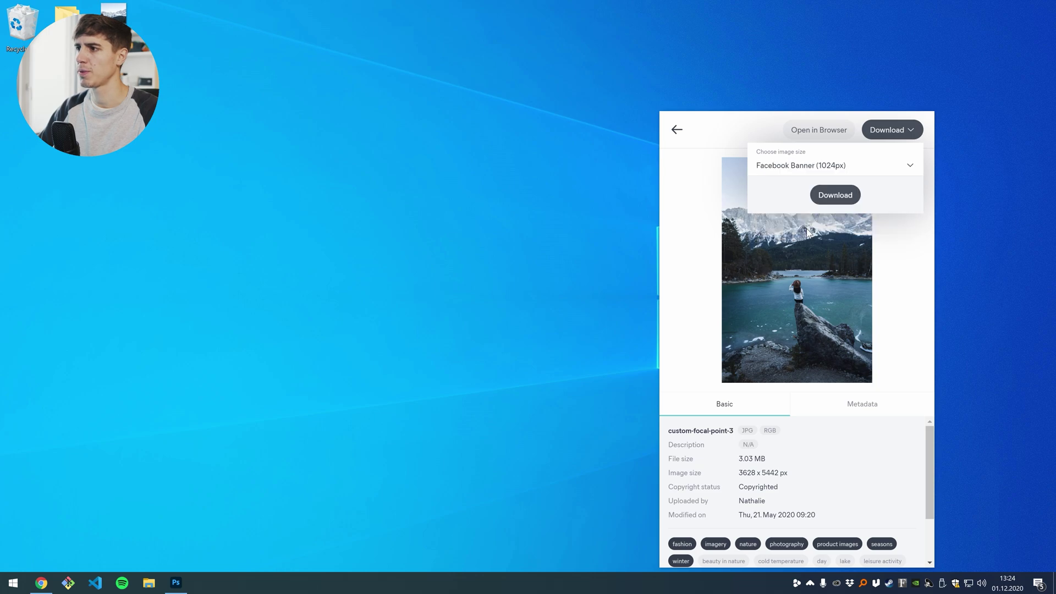
pyautogui.click(836, 197)
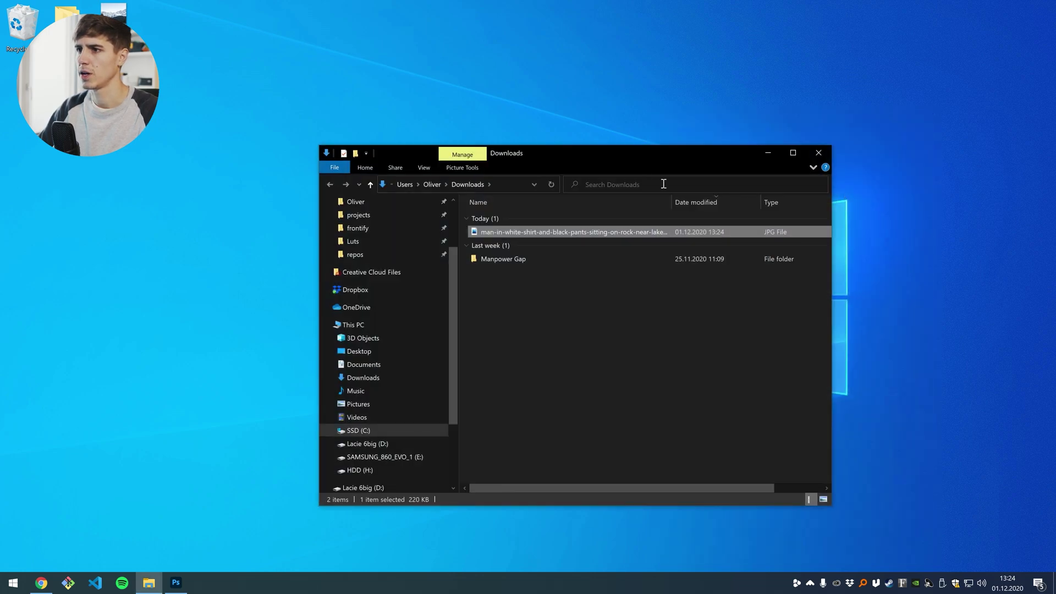
# Move the Downloads window and open the downloaded 1024 x 1536 lake photo in Photos.
pyautogui.moveTo(618, 153); pyautogui.dragTo(532, 114)
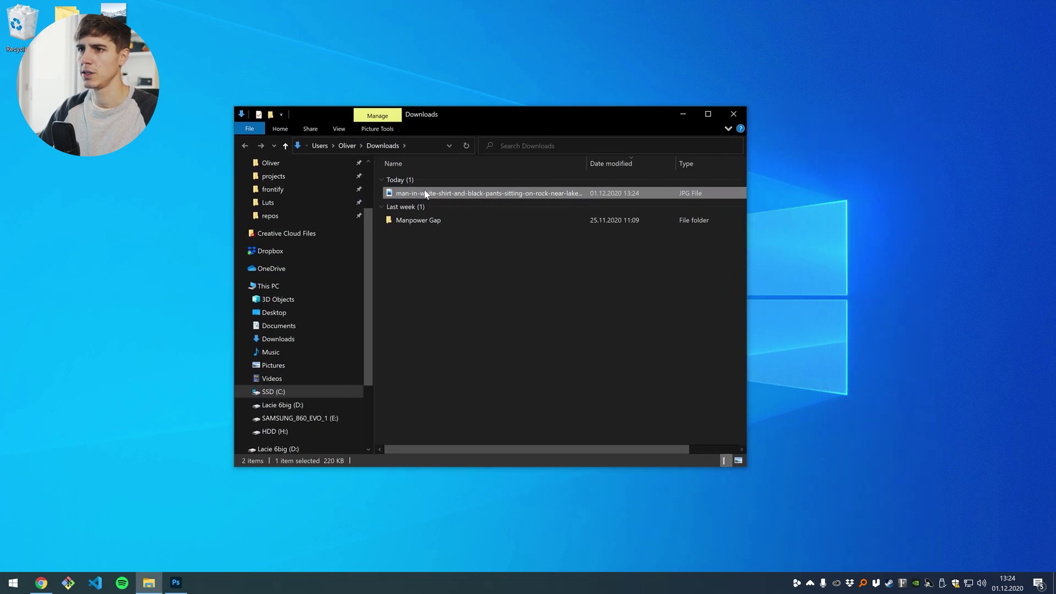
pyautogui.doubleClick(413, 196)
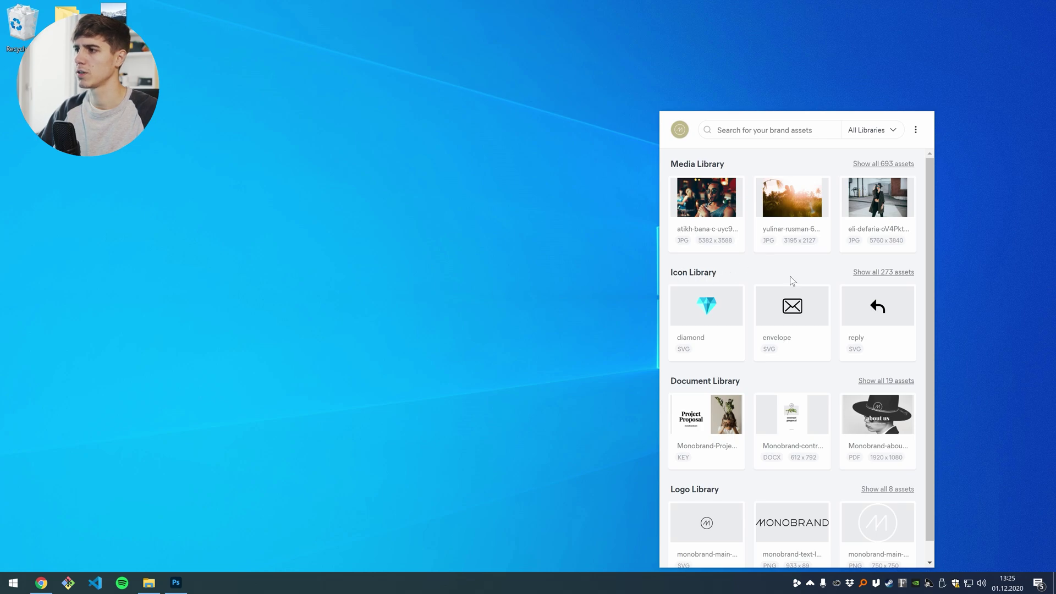
# Open the star-full icon from the Icon Library, try purple, settle on teal, and save star-full.svg to the desktop.
pyautogui.click(871, 279)
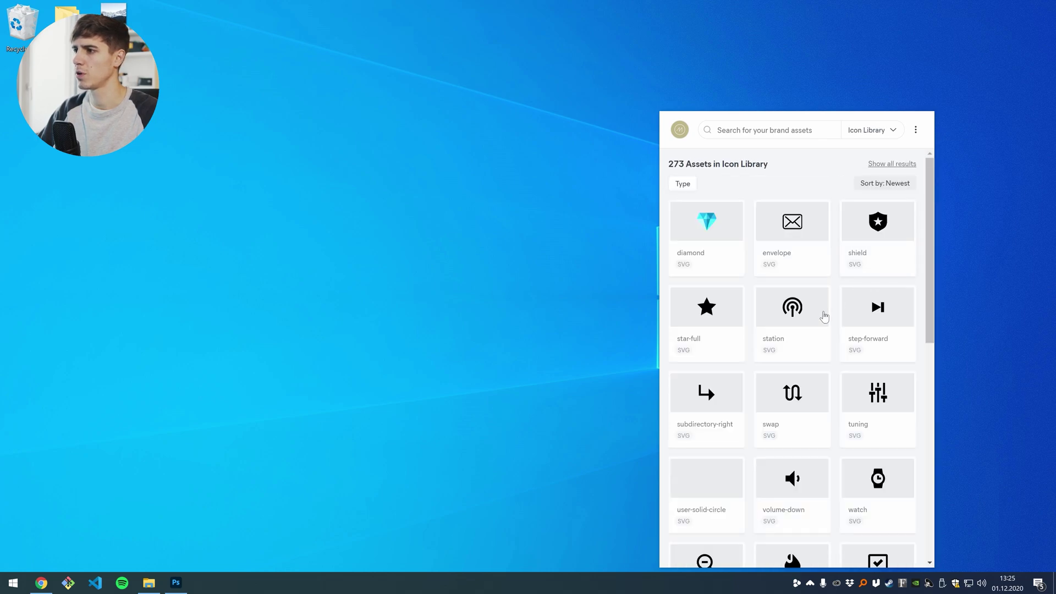
pyautogui.click(724, 320)
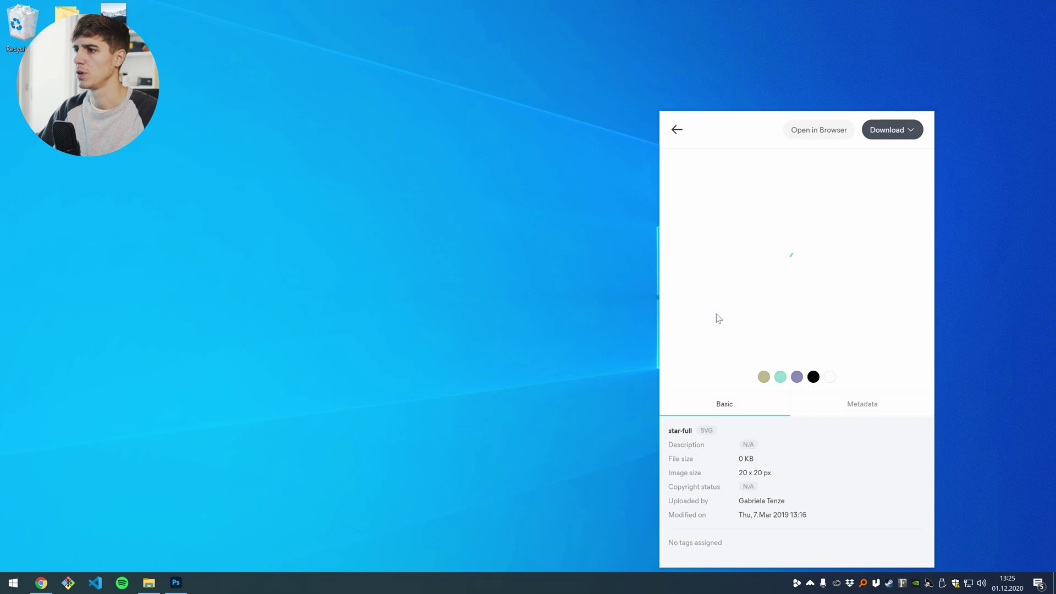
pyautogui.click(781, 377)
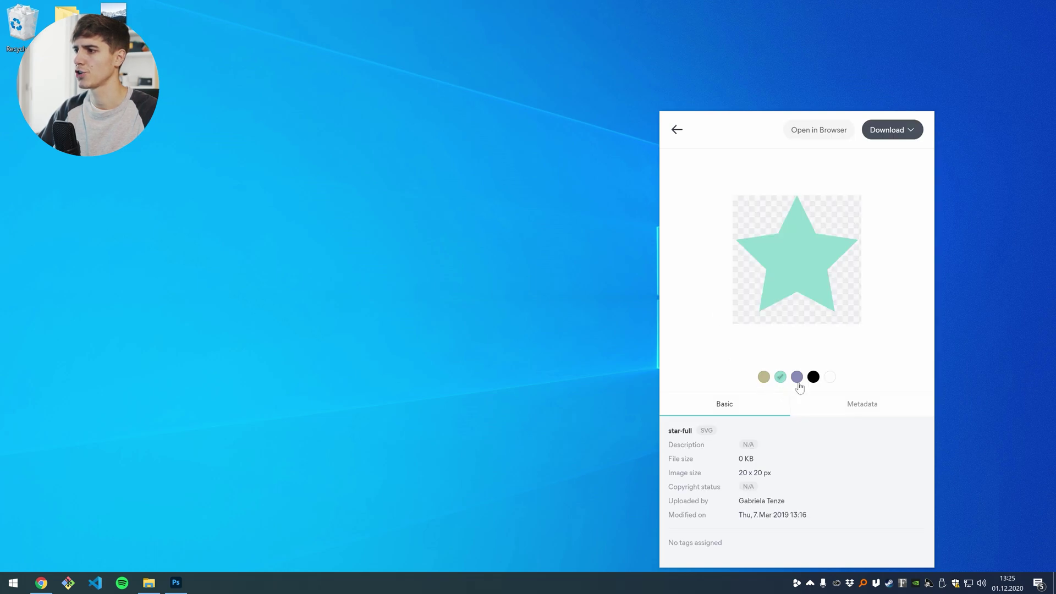
pyautogui.click(797, 378)
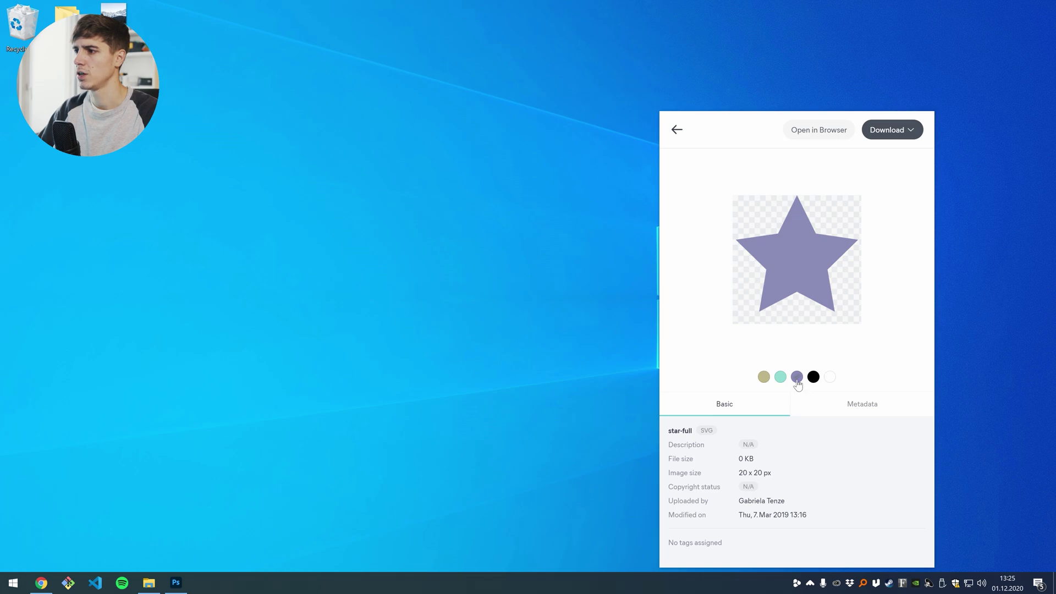
pyautogui.click(797, 379)
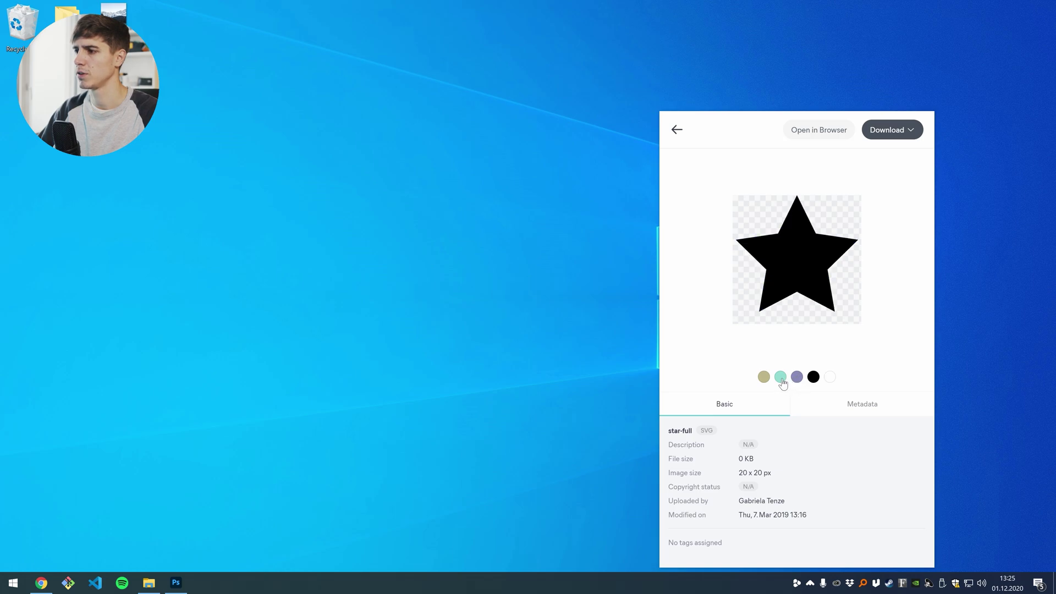
pyautogui.click(781, 378)
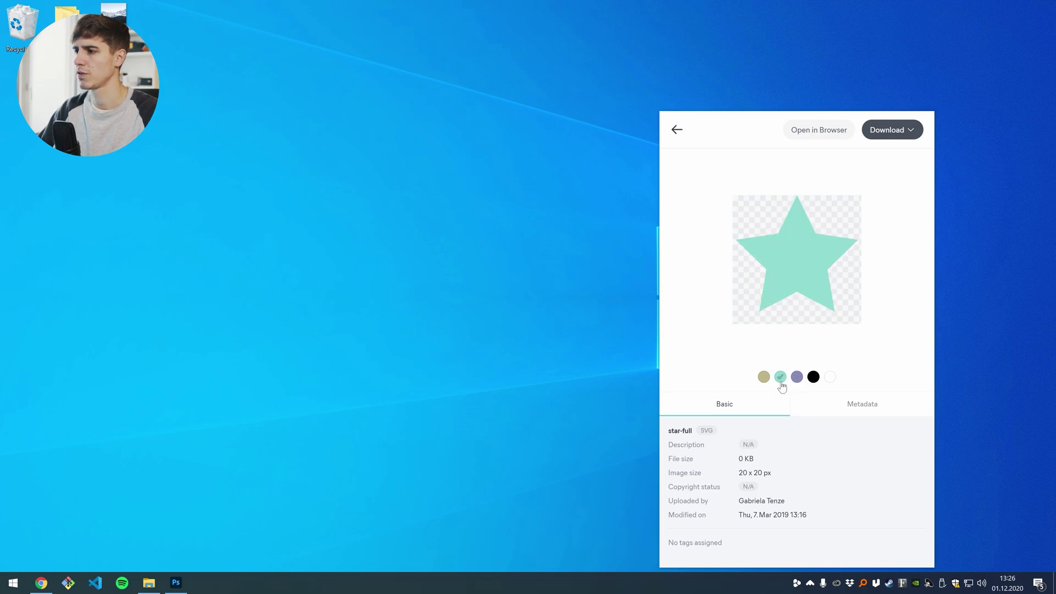
pyautogui.moveTo(792, 308); pyautogui.dragTo(633, 336)
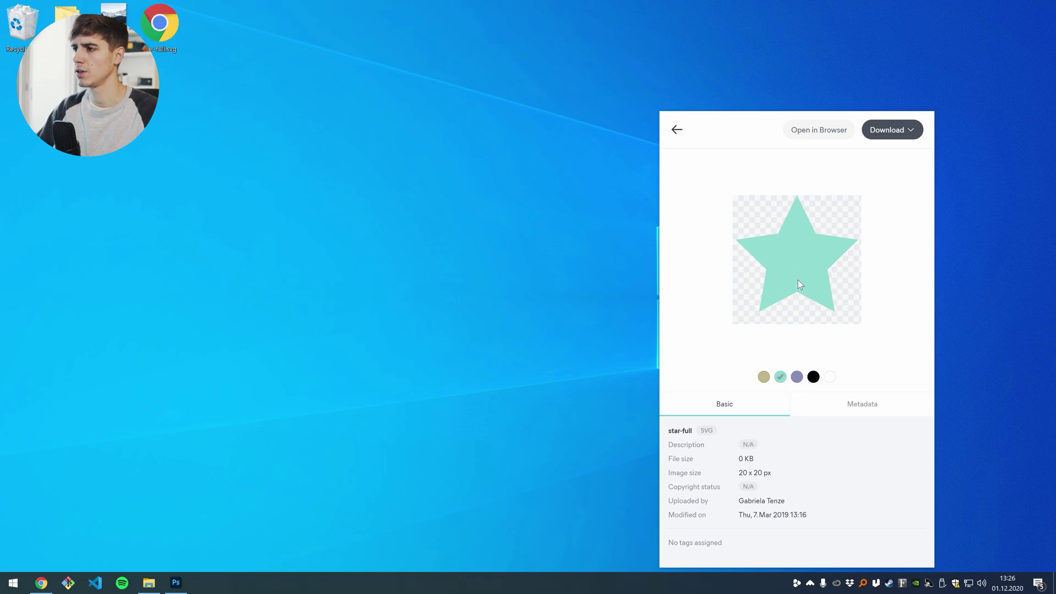
# Place the teal star in the Photoshop document, enlarge it, and commit it on the white left half.
pyautogui.moveTo(801, 263); pyautogui.dragTo(262, 254)
pyautogui.moveTo(429, 315); pyautogui.dragTo(304, 275)
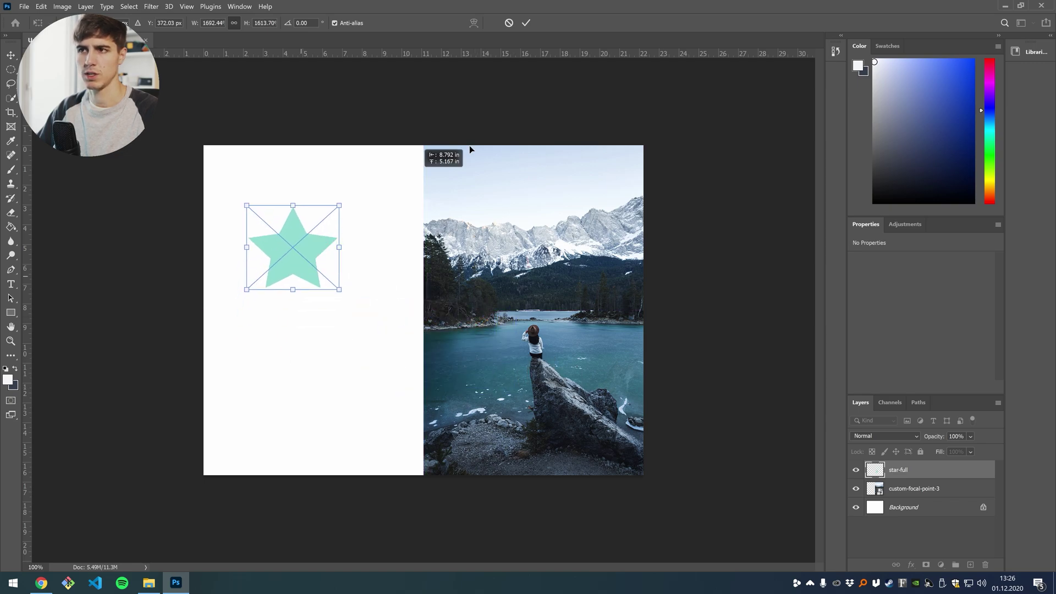
pyautogui.click(526, 22)
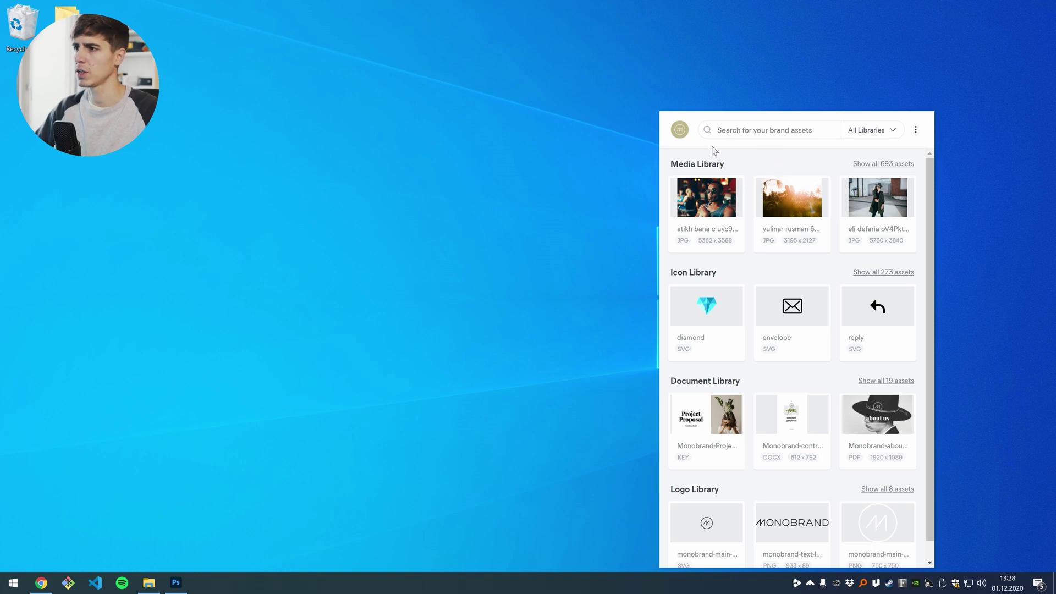
pyautogui.click(680, 132)
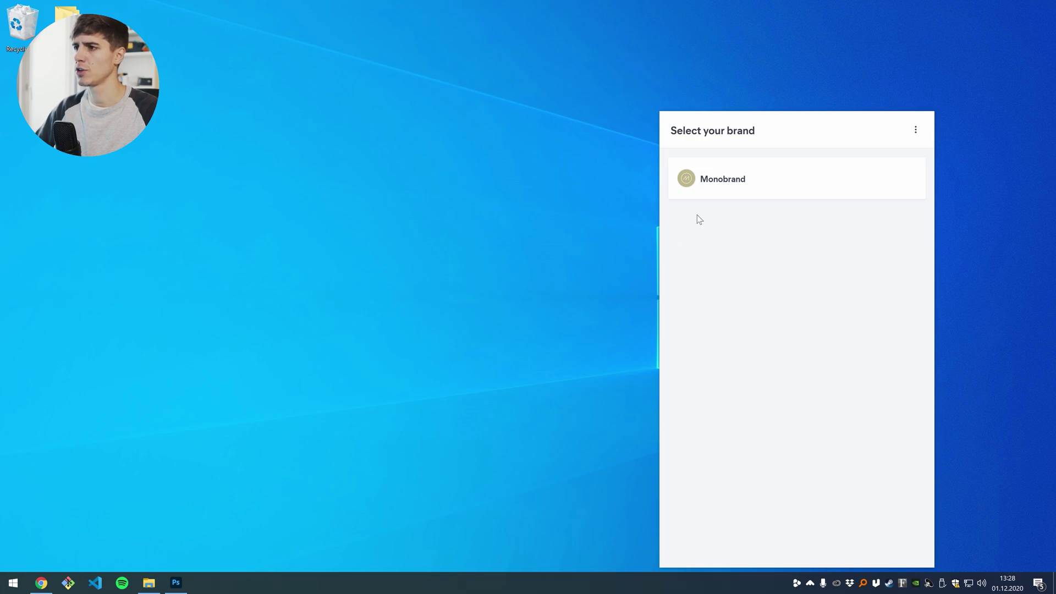
pyautogui.click(730, 195)
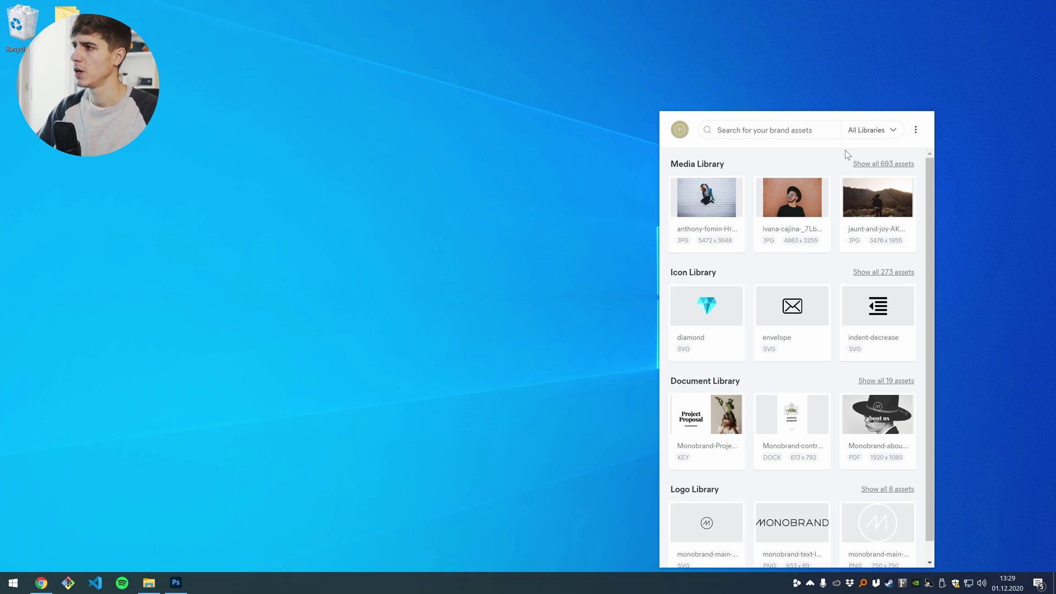
pyautogui.click(915, 131)
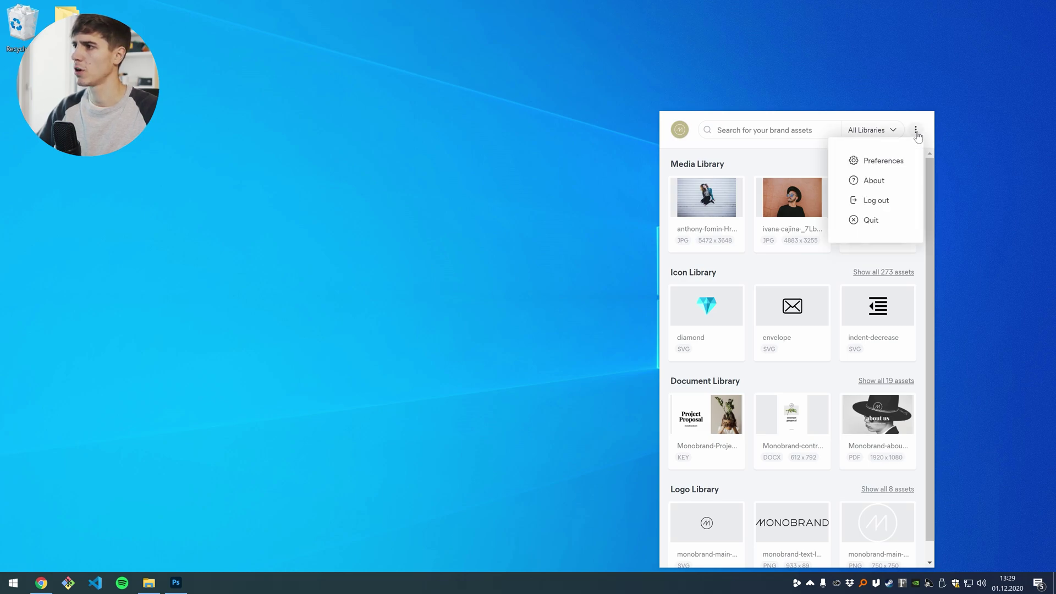
pyautogui.click(885, 161)
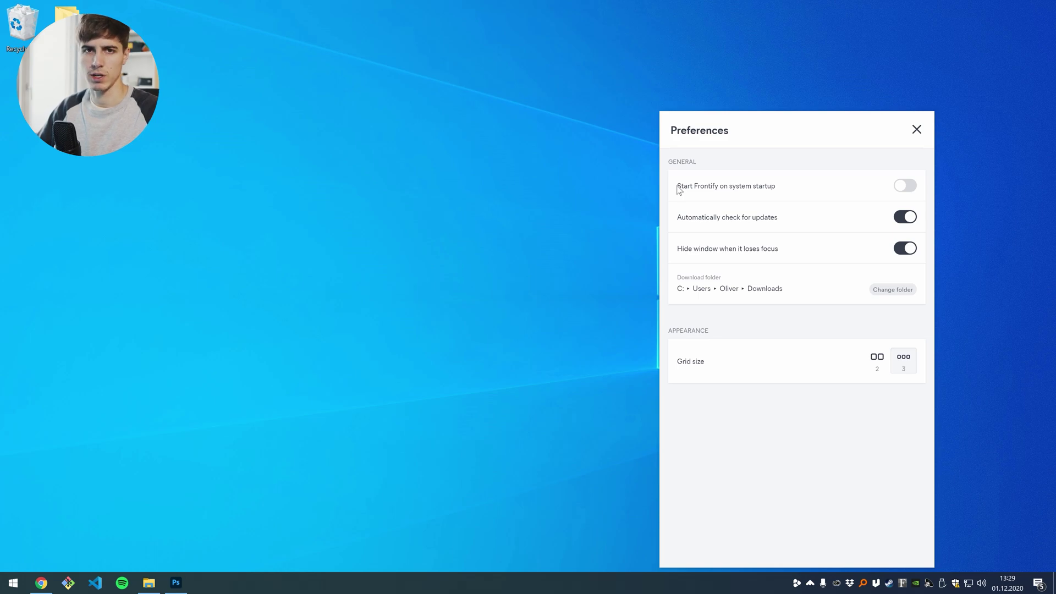
pyautogui.click(908, 187)
pyautogui.click(907, 187)
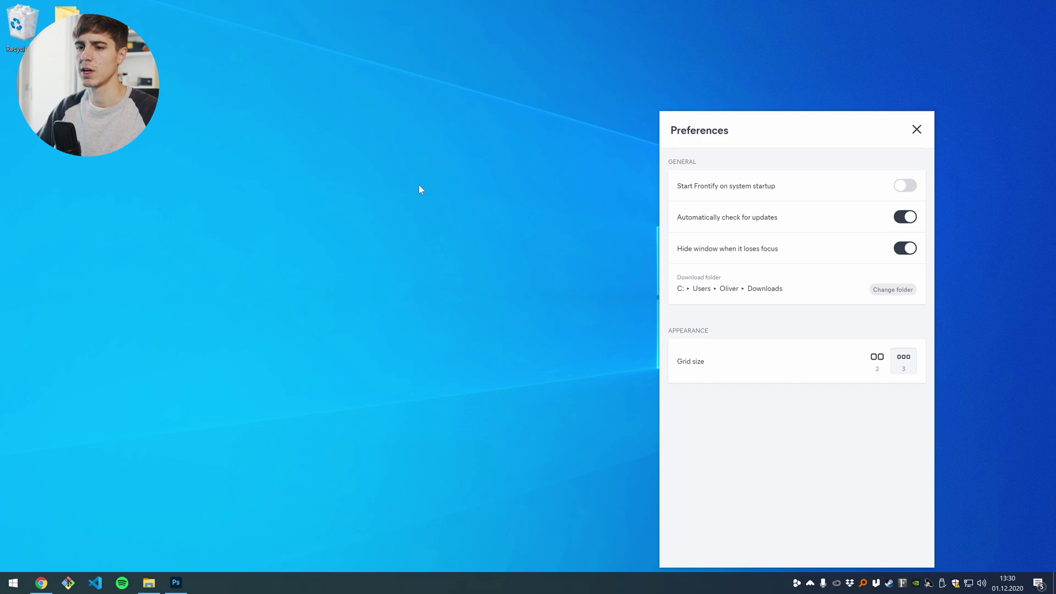
pyautogui.click(414, 219)
pyautogui.click(797, 582)
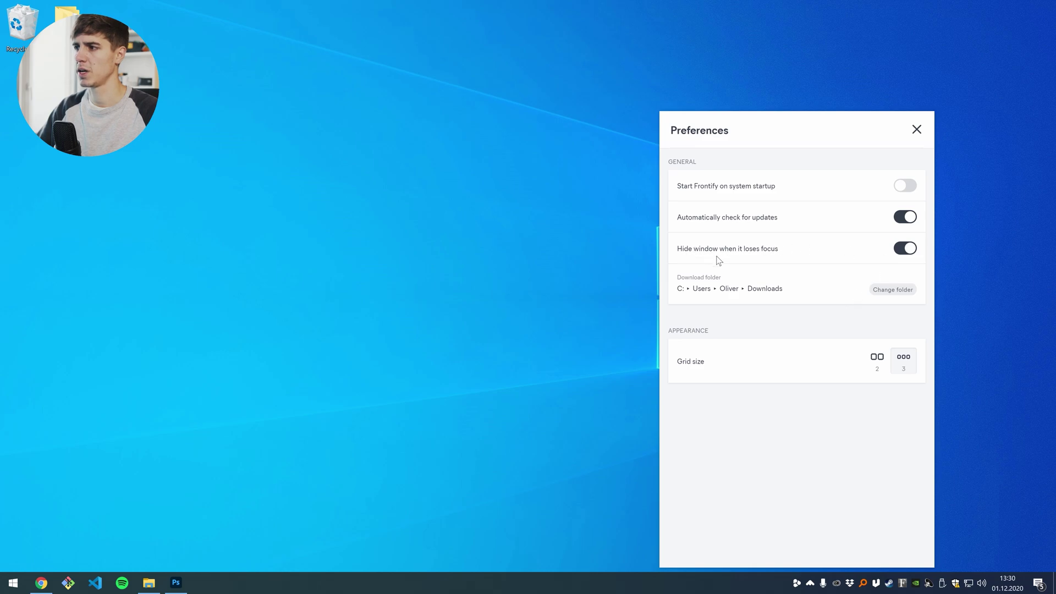
pyautogui.click(906, 250)
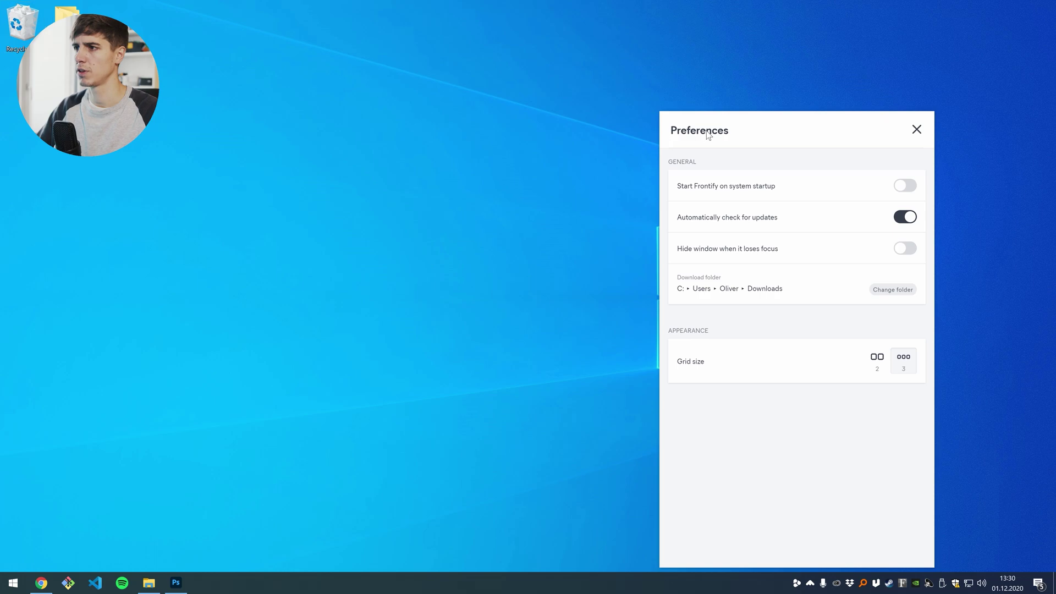
pyautogui.click(906, 248)
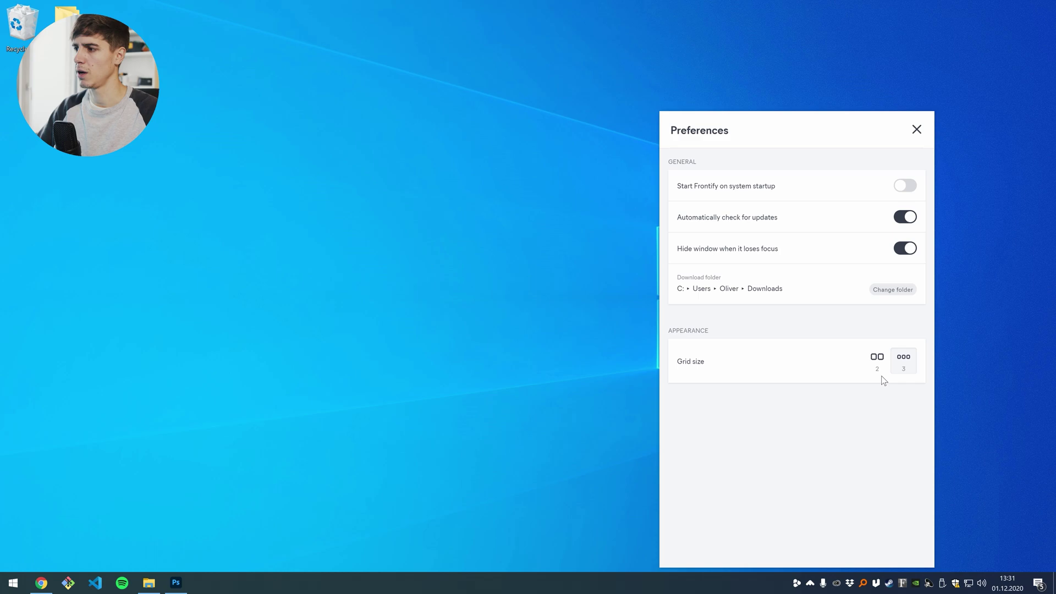
pyautogui.click(888, 357)
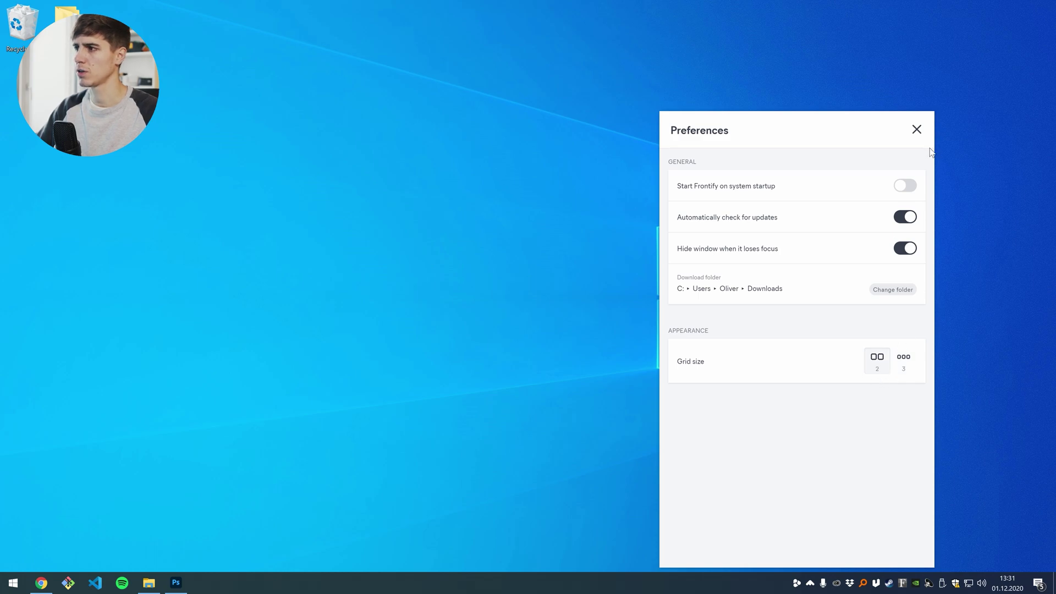
pyautogui.click(916, 129)
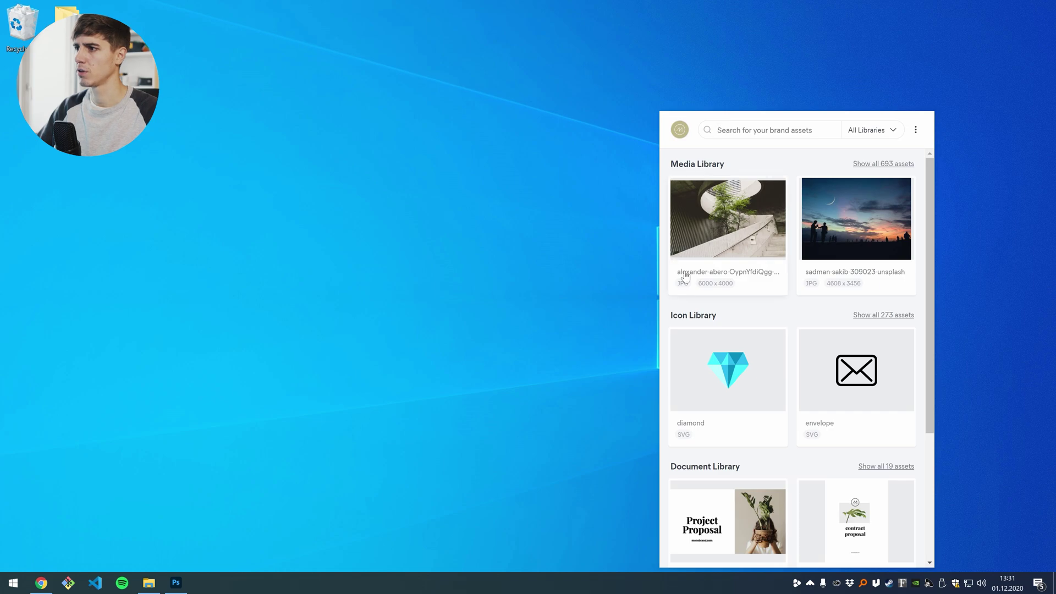
pyautogui.scroll(-3, 862, 257)
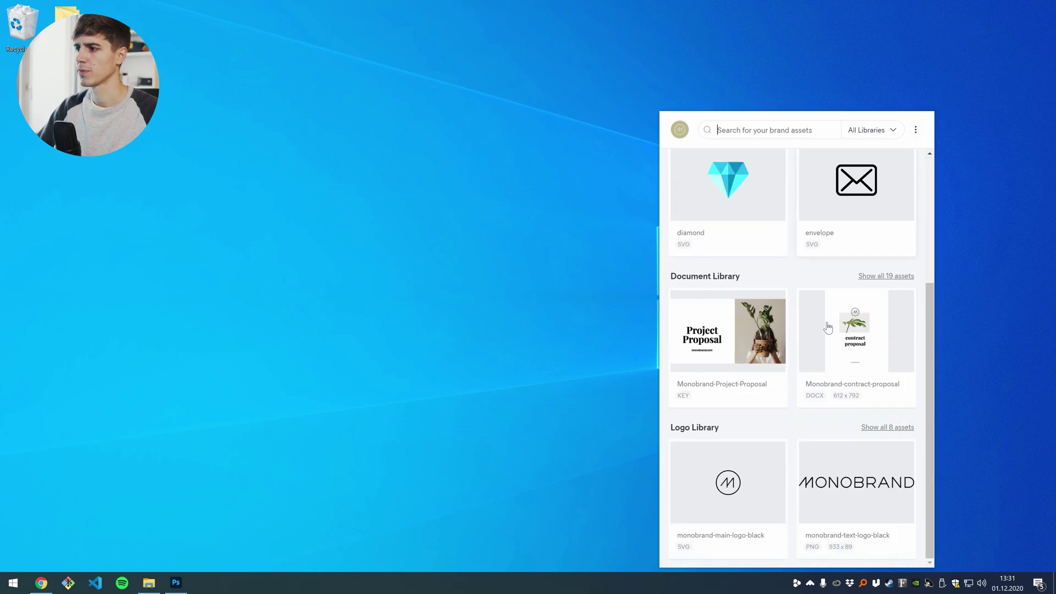
pyautogui.scroll(3, 826, 358)
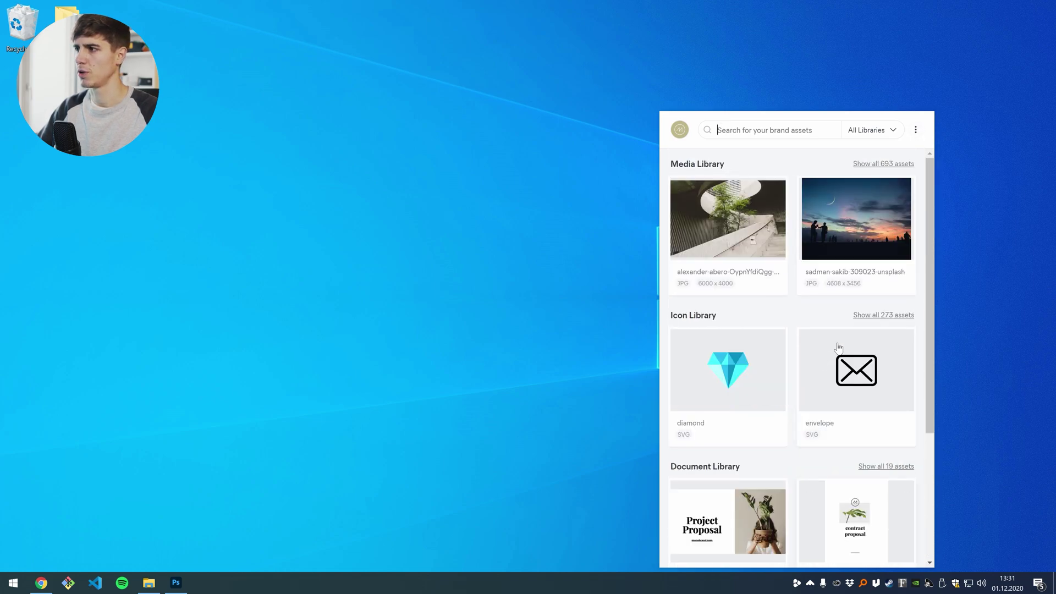
pyautogui.click(916, 130)
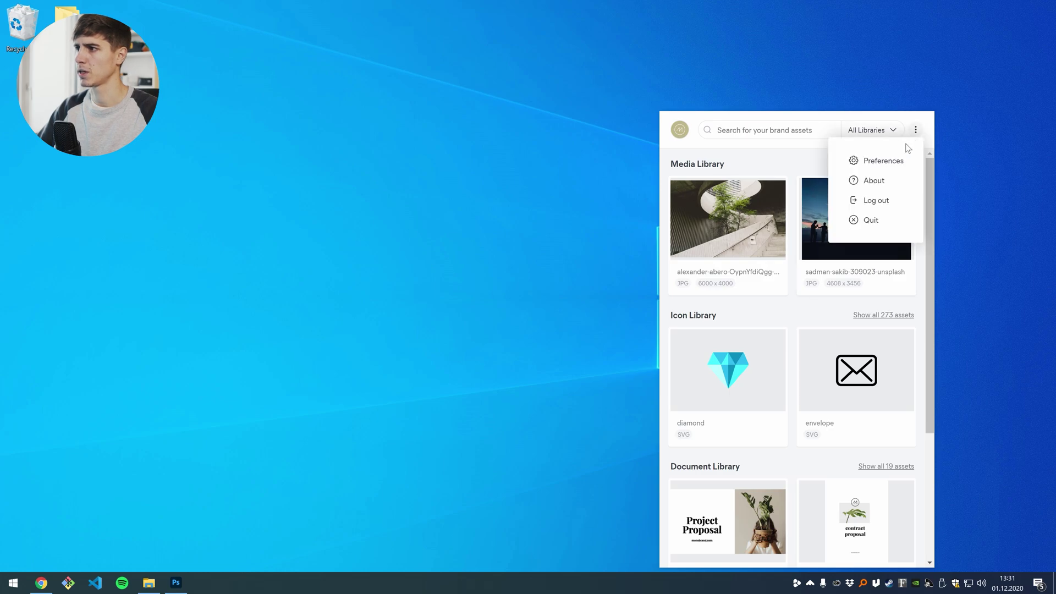
pyautogui.click(880, 158)
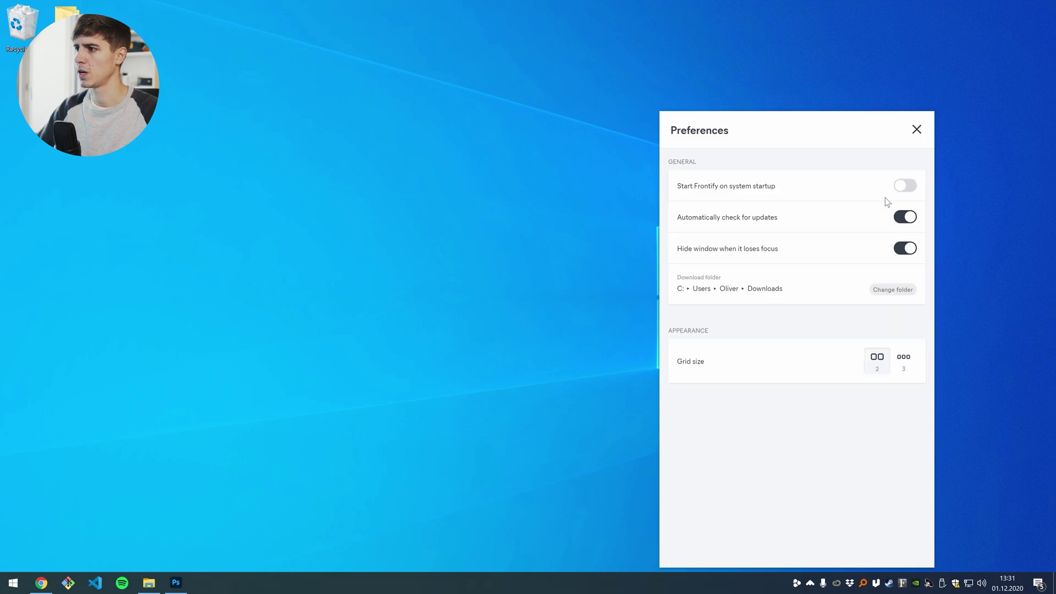
pyautogui.click(916, 130)
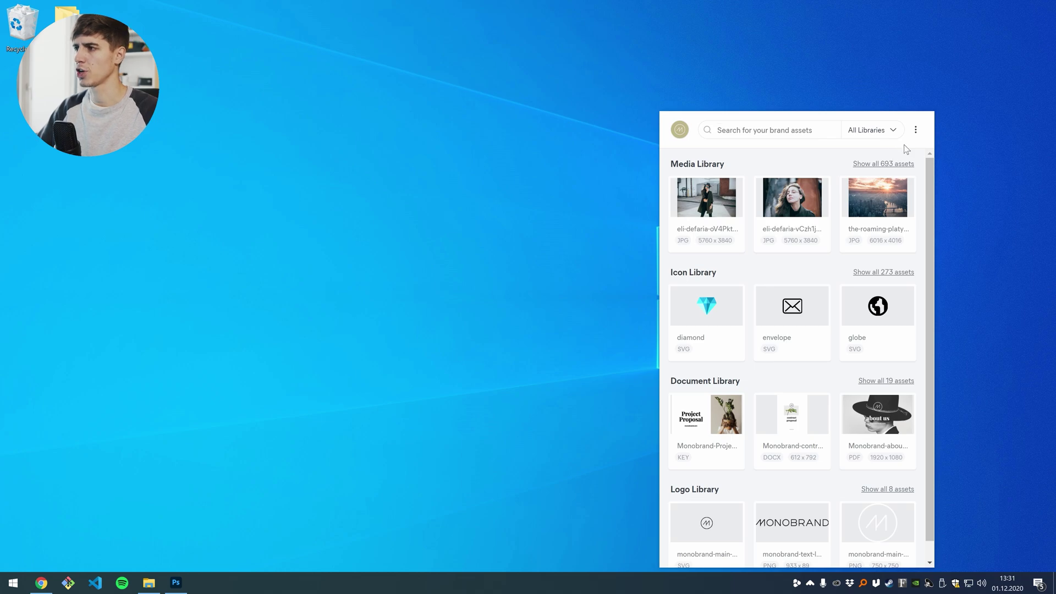
# Open About from the options menu and run an update check, confirming version 1.7.1.
pyautogui.click(916, 133)
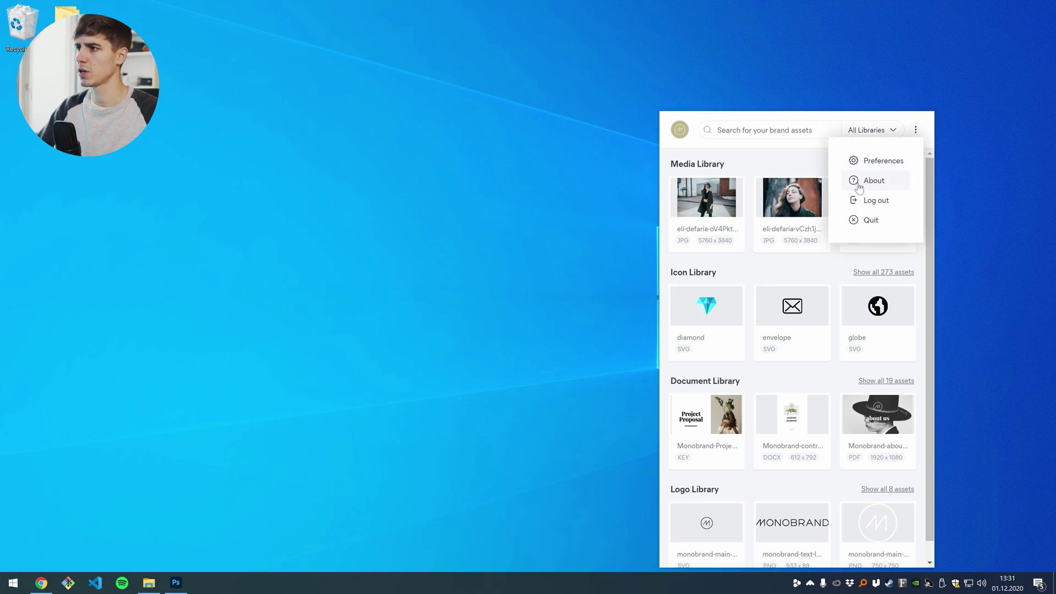
pyautogui.click(880, 184)
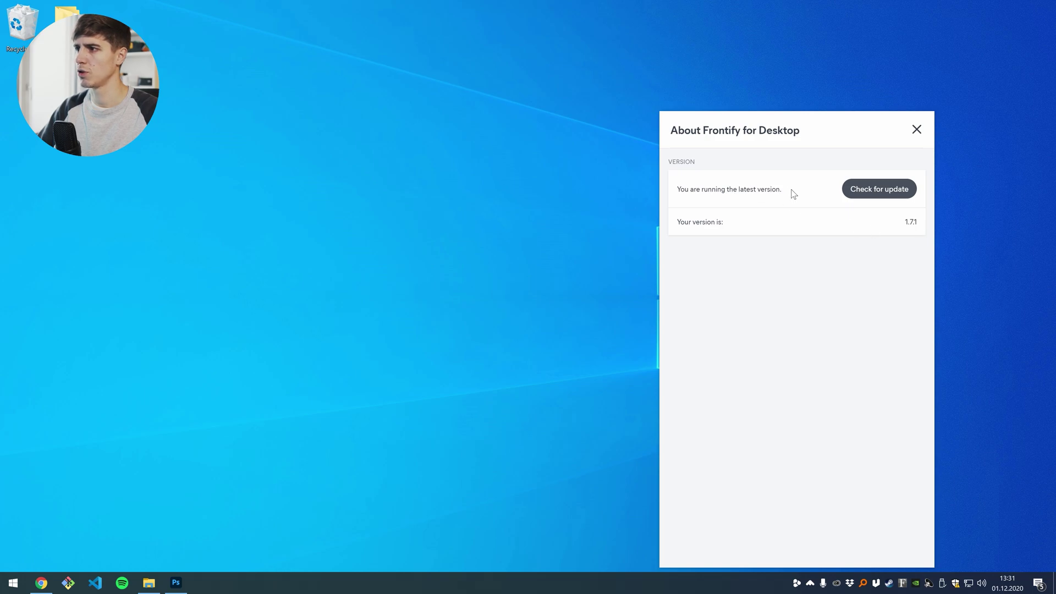
pyautogui.click(866, 196)
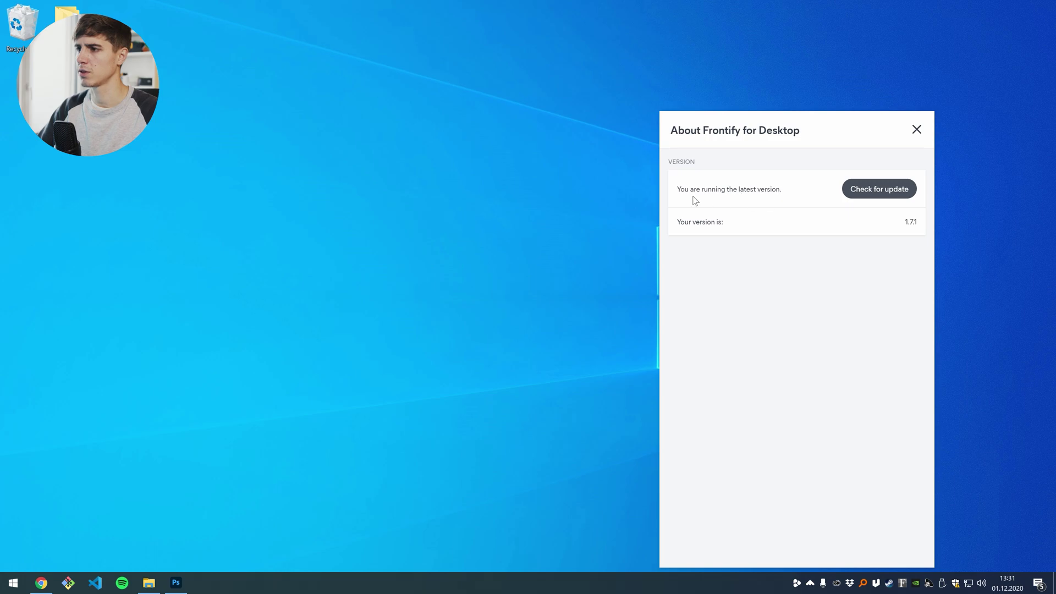
# Close the About panel and reopen the options menu showing Log out and Quit.
pyautogui.click(917, 130)
pyautogui.click(916, 130)
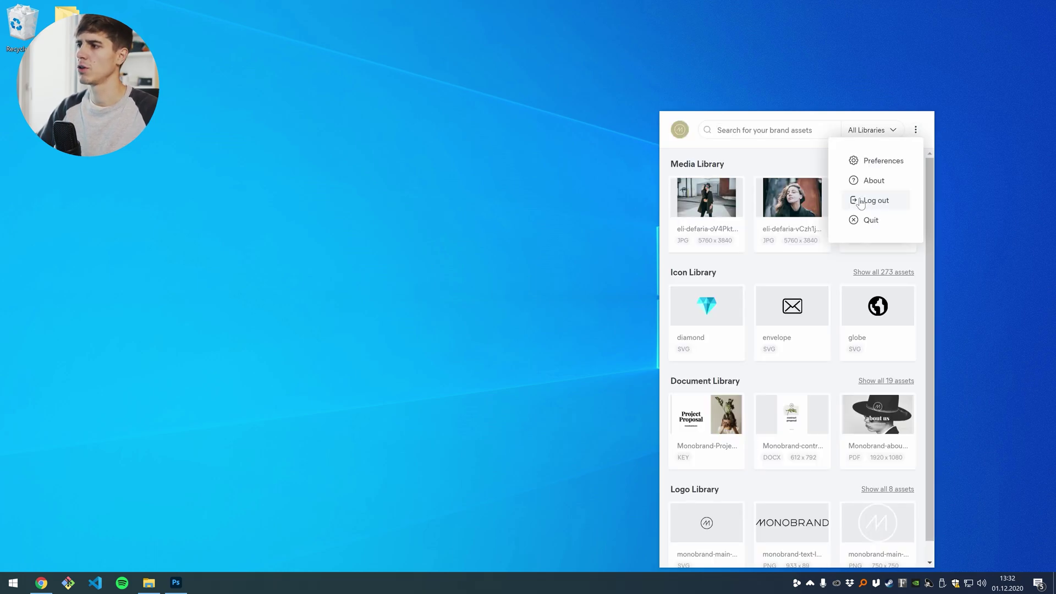